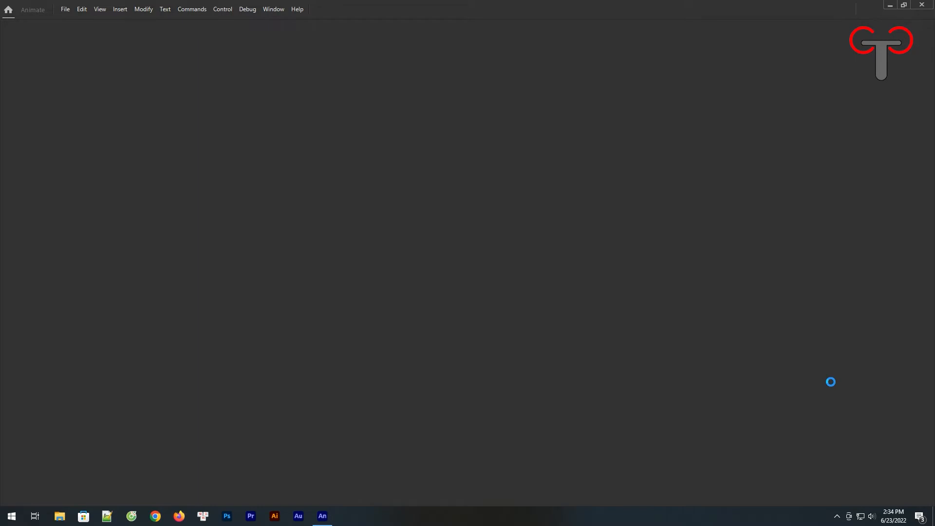
Create a Full HD 1920 x 1080 ActionScript 3.0 document at 30 fps.
{"action": "left_click", "coordinate": [65, 11]}
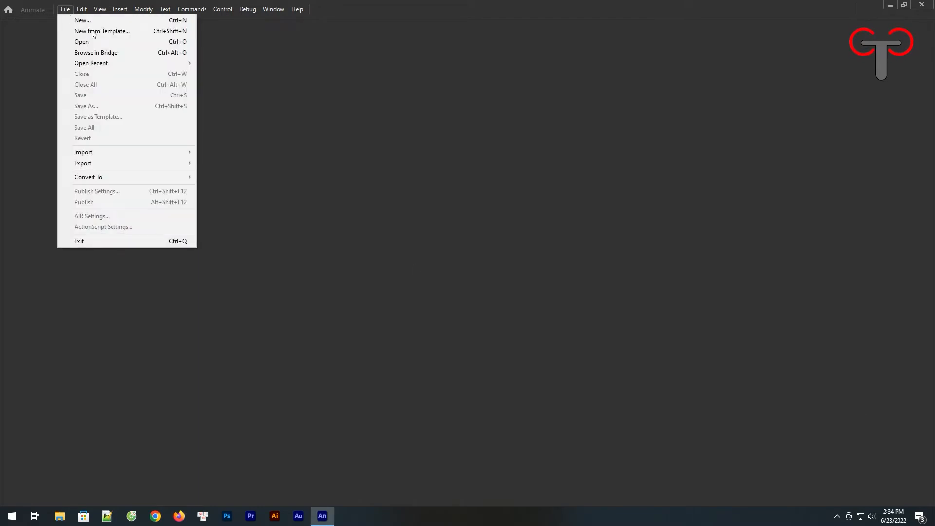
{"action": "left_click", "coordinate": [84, 21]}
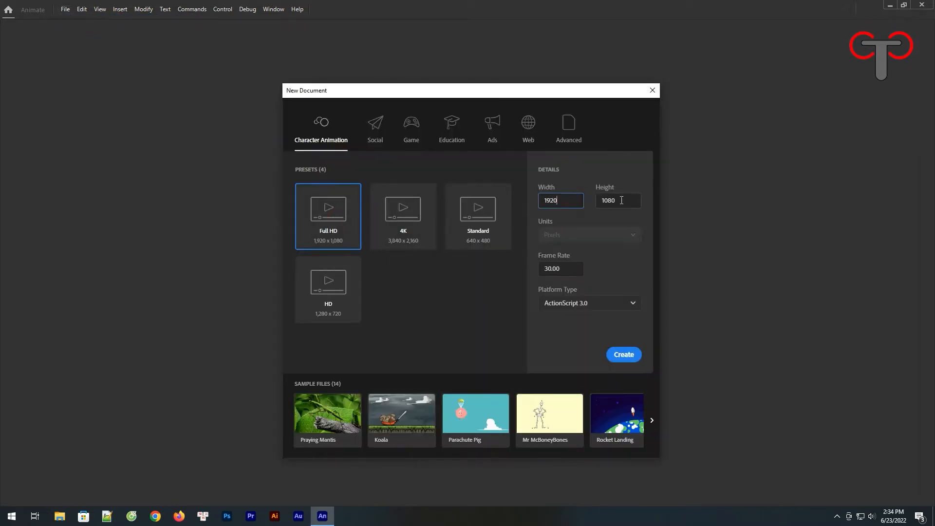
{"action": "left_click", "coordinate": [573, 269]}
{"action": "left_click", "coordinate": [623, 356]}
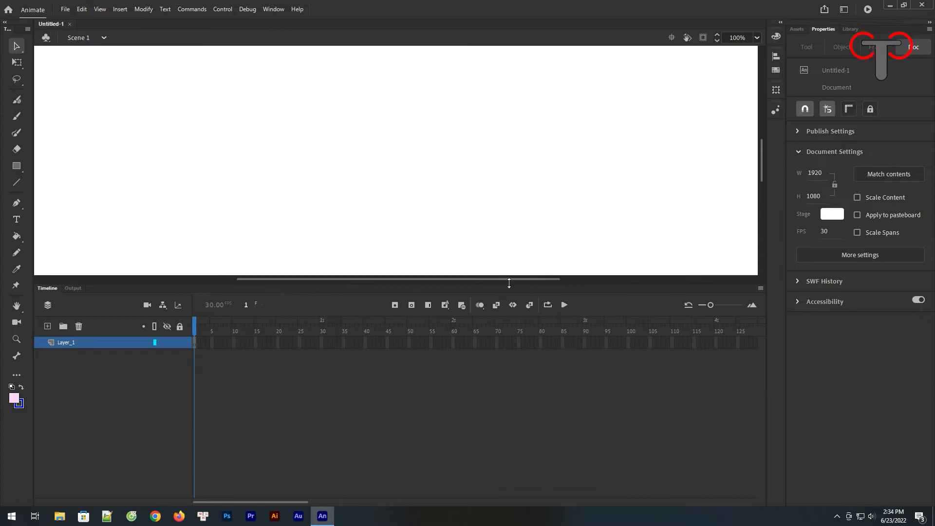
Restore the default stroke and fill colours and set the stage colour to dark blue #000033.
{"action": "left_click_drag", "start_coordinate": [509, 283], "coordinate": [510, 379]}
{"action": "left_click", "coordinate": [757, 38]}
{"action": "left_click", "coordinate": [764, 53]}
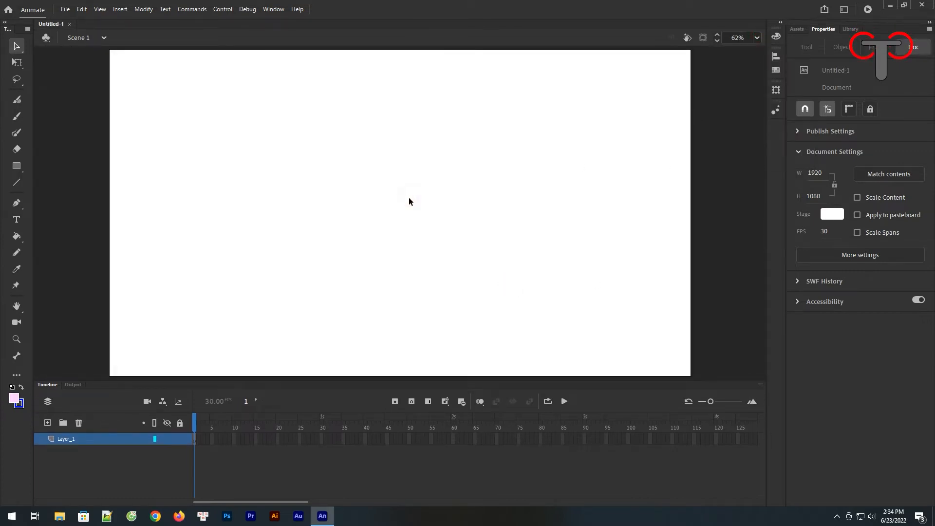
{"action": "left_click", "coordinate": [12, 387]}
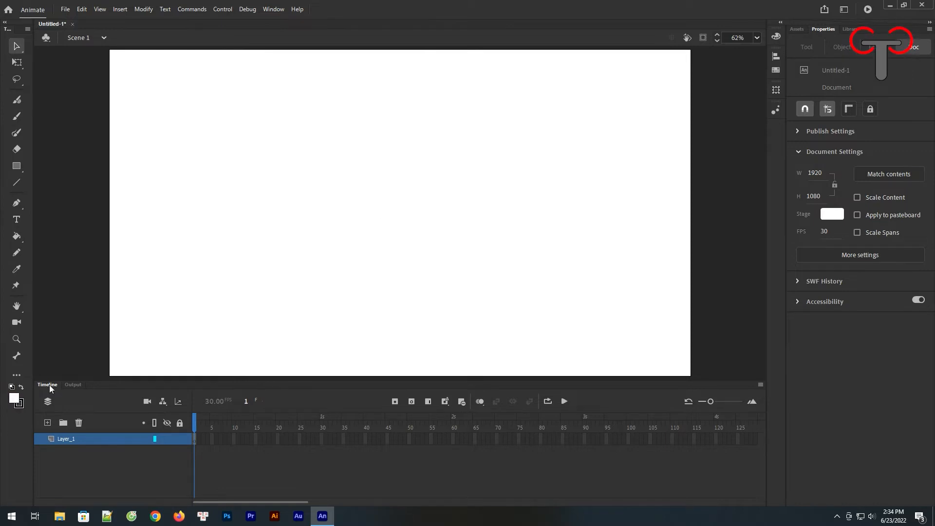
{"action": "left_click", "coordinate": [834, 215]}
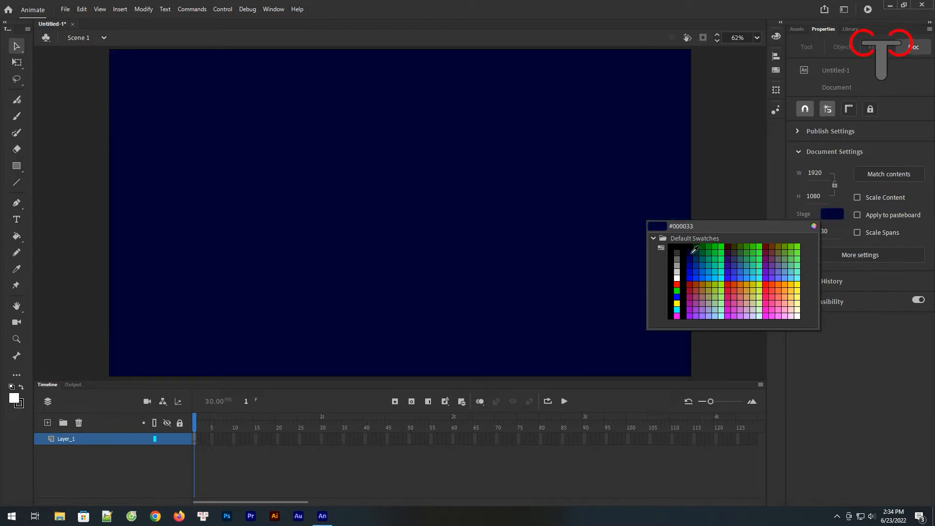
{"action": "left_click", "coordinate": [695, 249]}
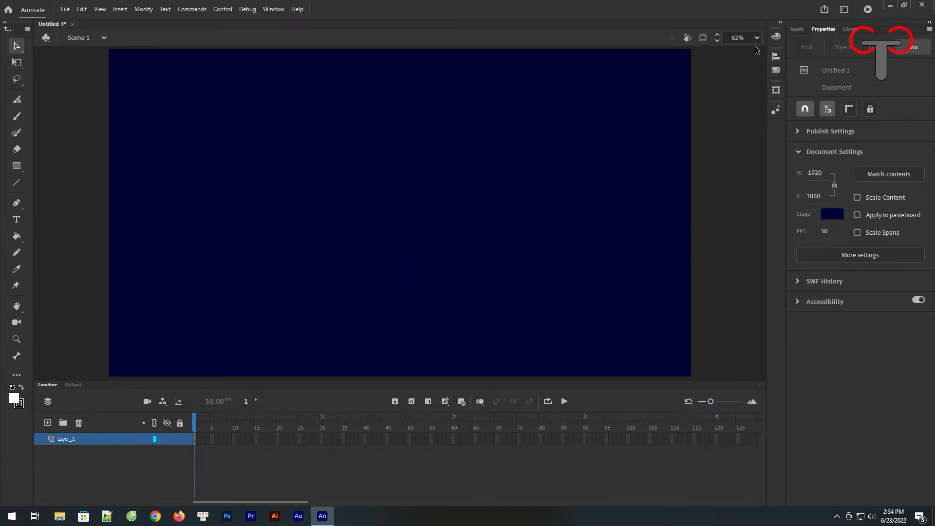
Set the fill to a radial gradient running from light grey at the centre to #CC33CC at the edge.
{"action": "left_click", "coordinate": [776, 36]}
{"action": "left_click", "coordinate": [693, 53]}
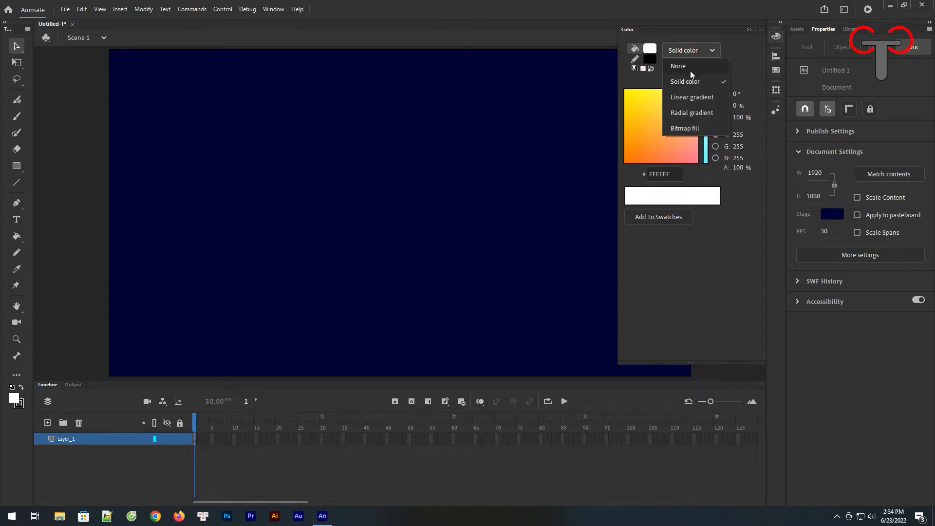
{"action": "left_click", "coordinate": [685, 112]}
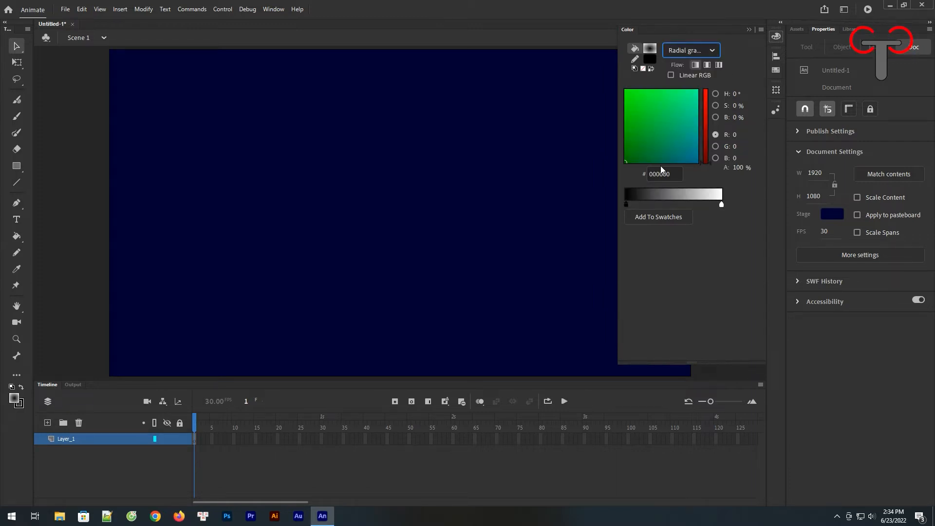
{"action": "left_click", "coordinate": [626, 206]}
{"action": "left_click", "coordinate": [626, 206]}
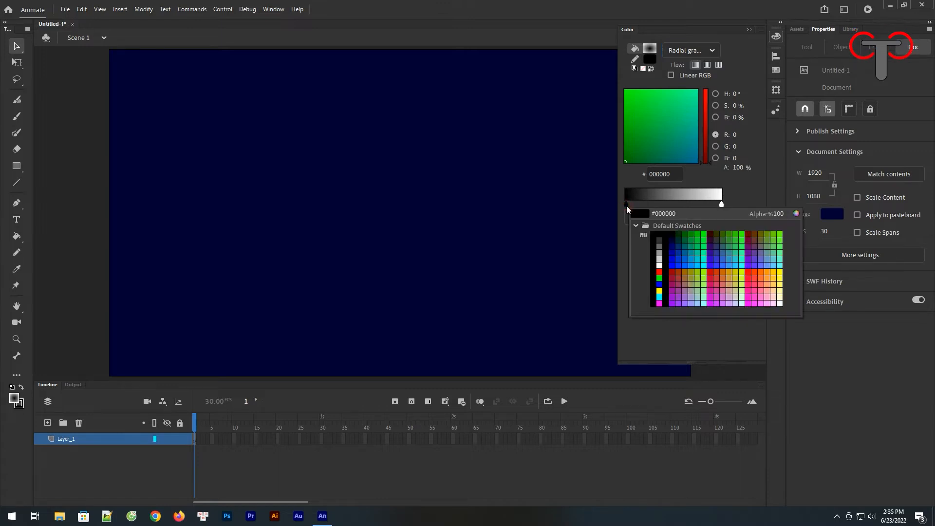
{"action": "left_click", "coordinate": [737, 294]}
{"action": "left_click", "coordinate": [722, 205]}
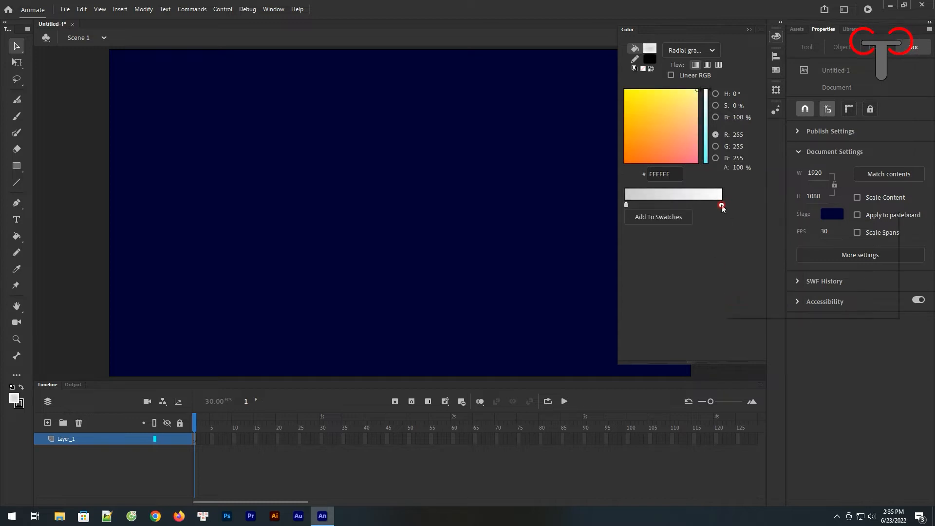
{"action": "left_click", "coordinate": [722, 205]}
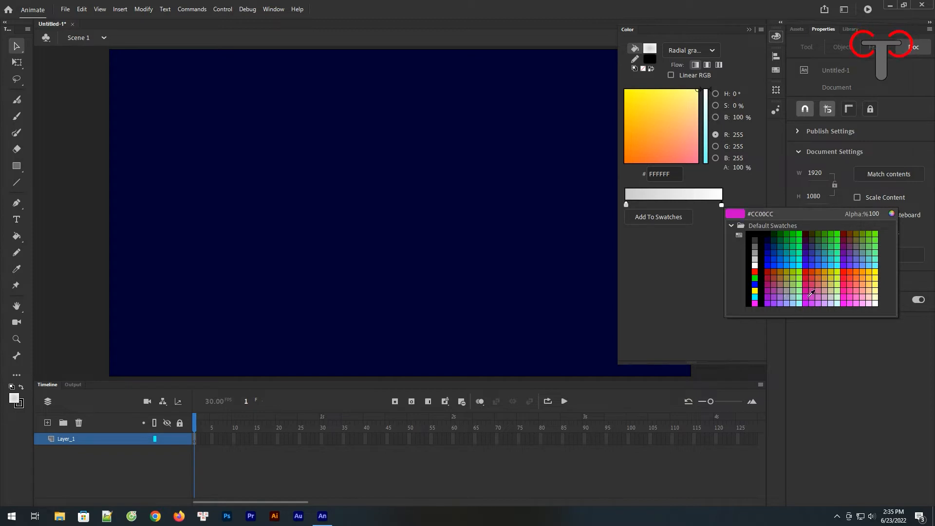
{"action": "left_click", "coordinate": [816, 297]}
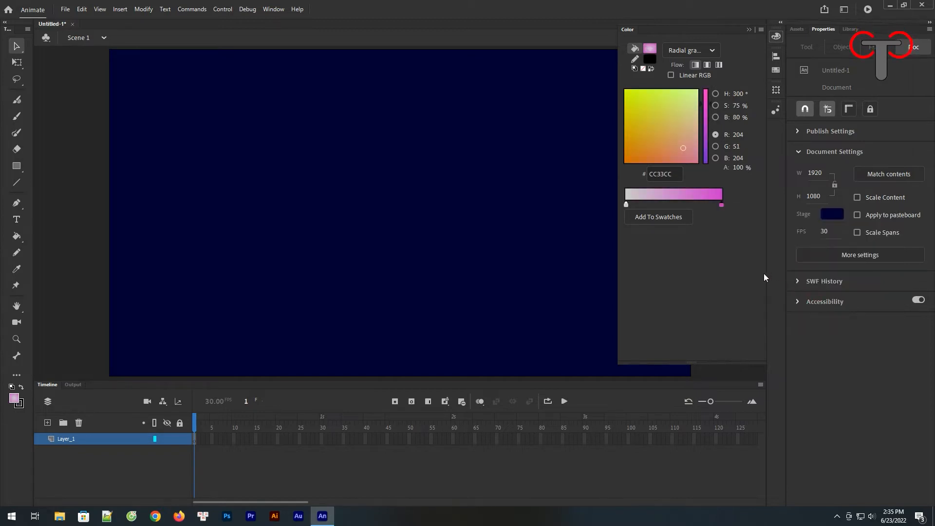
{"action": "left_click", "coordinate": [369, 185]}
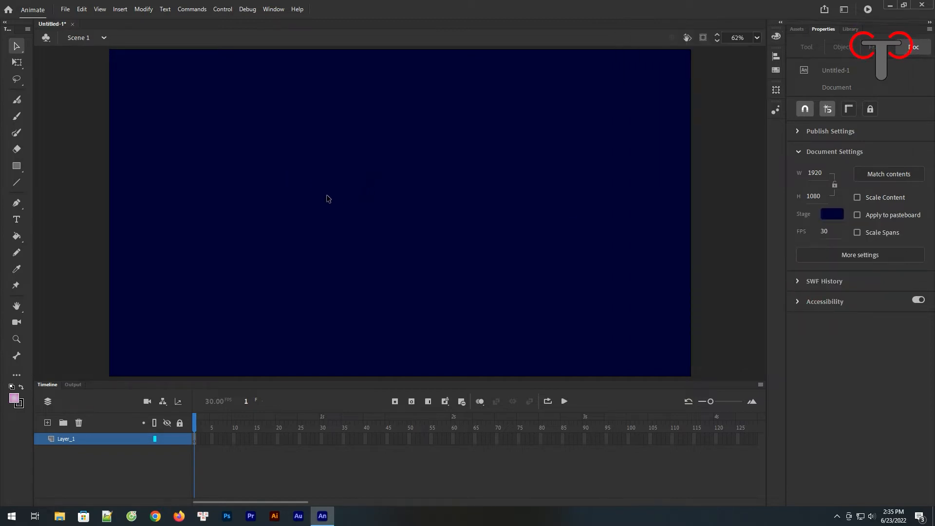
Draw a gradient-filled circle about 544 px in diameter near the middle of the stage with the Oval tool.
{"action": "left_click", "coordinate": [16, 167]}
{"action": "left_click", "coordinate": [54, 194]}
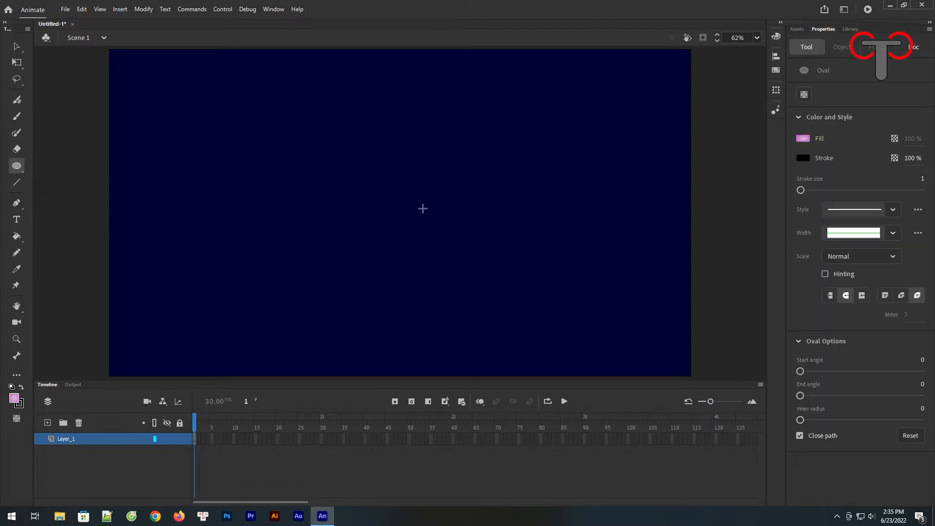
{"action": "left_click_drag", "start_coordinate": [380, 187], "coordinate": [429, 248]}
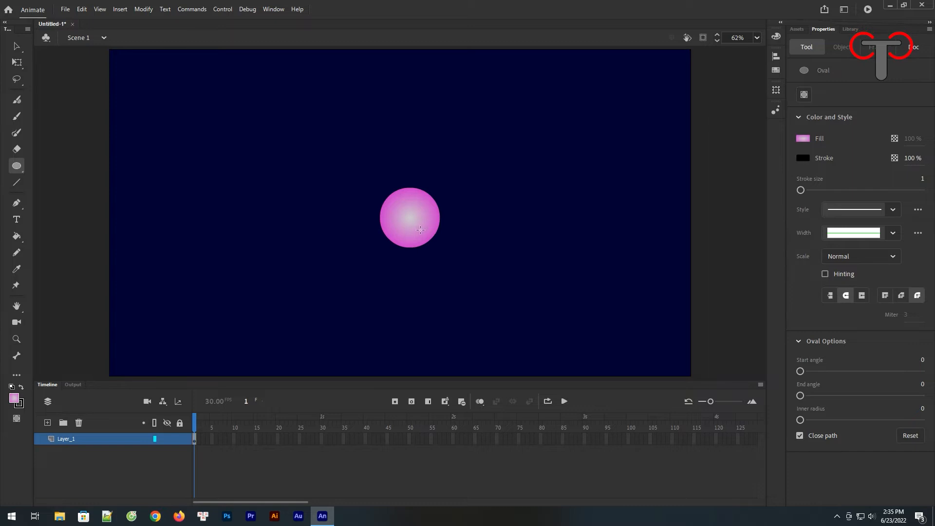
{"action": "key", "text": "ctrl+z"}
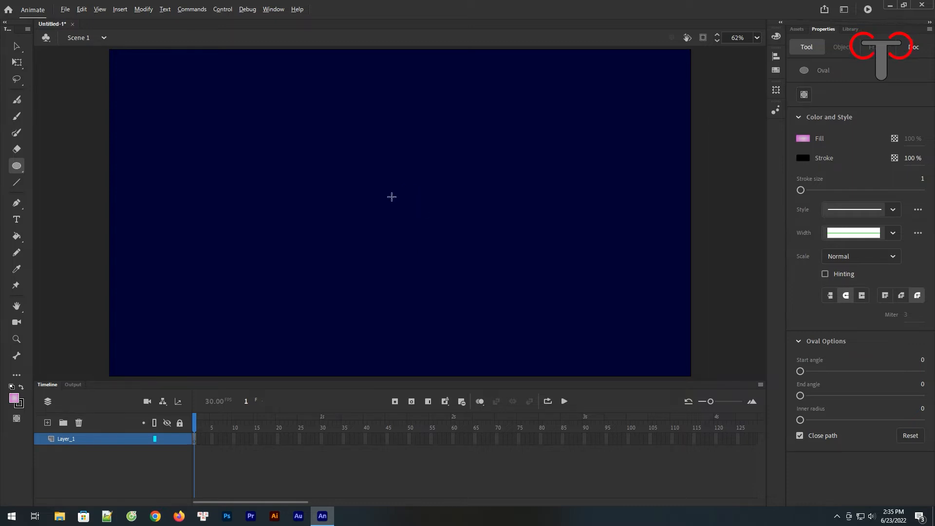
{"action": "left_click_drag", "start_coordinate": [392, 197], "coordinate": [441, 280]}
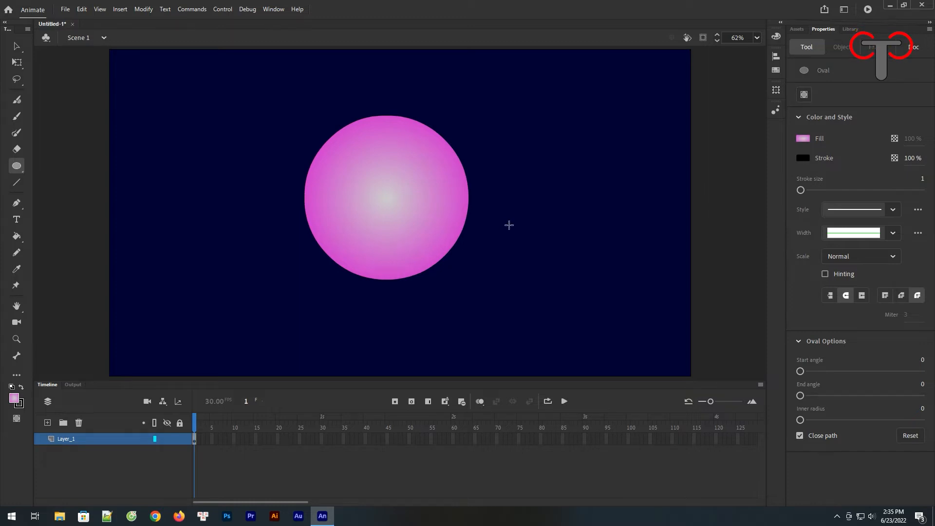
Place a copy of the circle's fill to its right and recolour the copy solid magenta.
{"action": "left_click", "coordinate": [16, 46]}
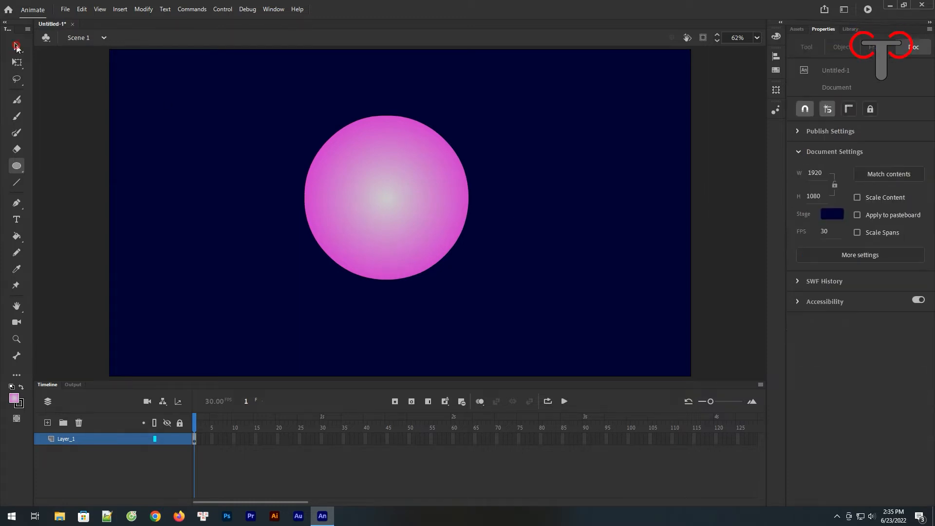
{"action": "left_click", "coordinate": [405, 202]}
{"action": "left_click_drag", "start_coordinate": [403, 212], "coordinate": [598, 210]}
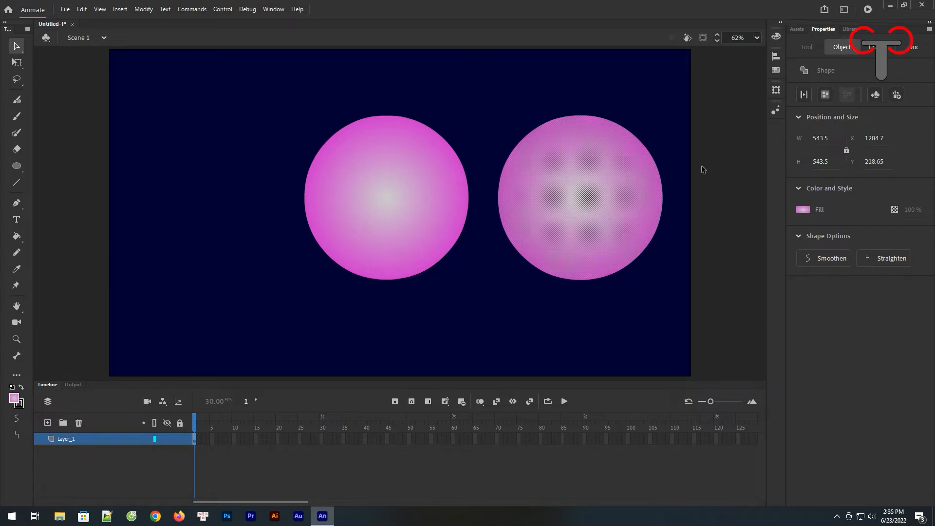
{"action": "left_click", "coordinate": [776, 70]}
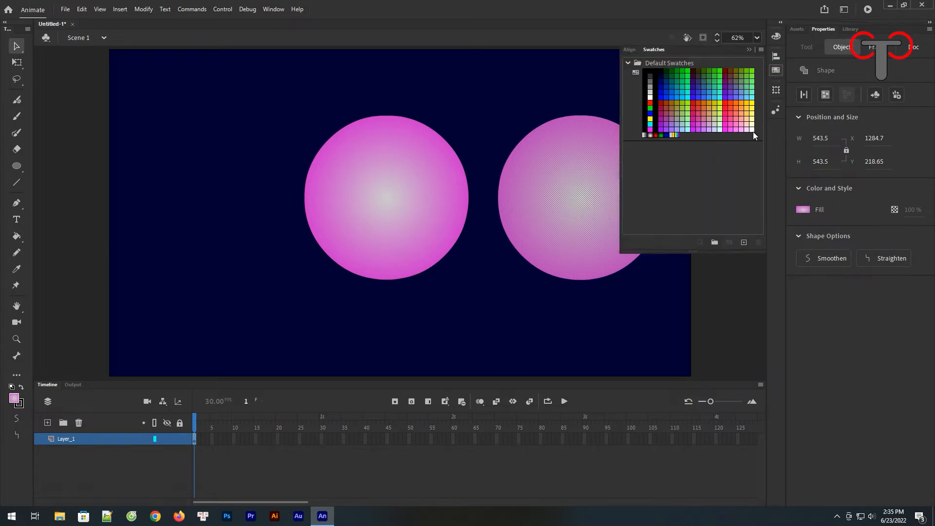
{"action": "left_click", "coordinate": [697, 125]}
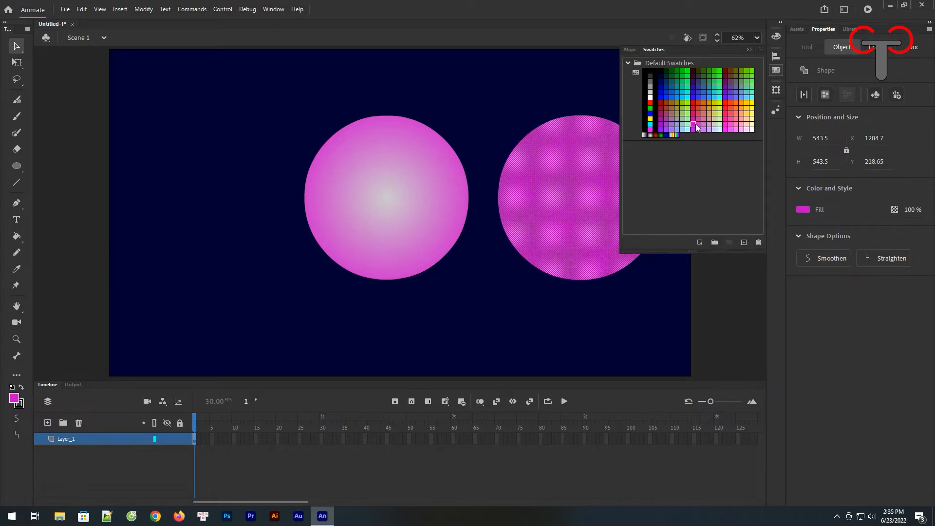
{"action": "left_click", "coordinate": [626, 298]}
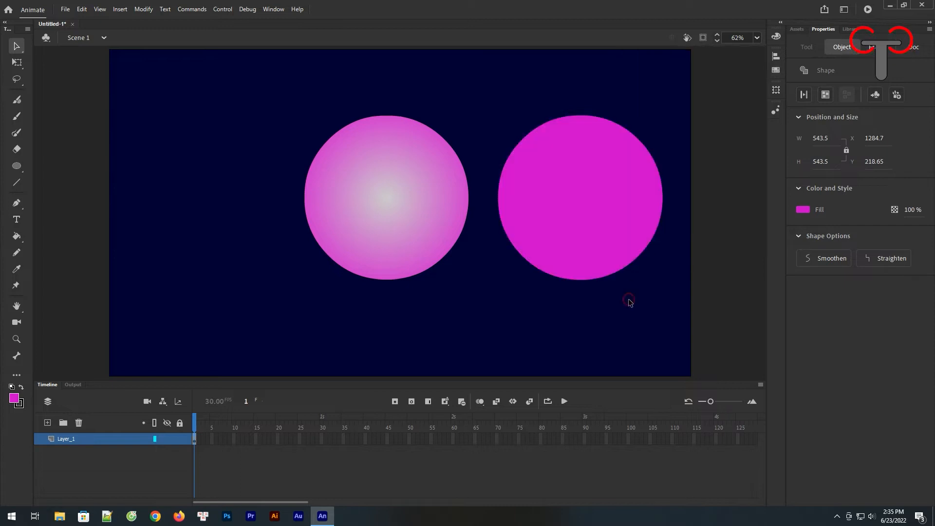
Convert the solid magenta circle and the gradient circle into separate drawing objects.
{"action": "left_click", "coordinate": [593, 194]}
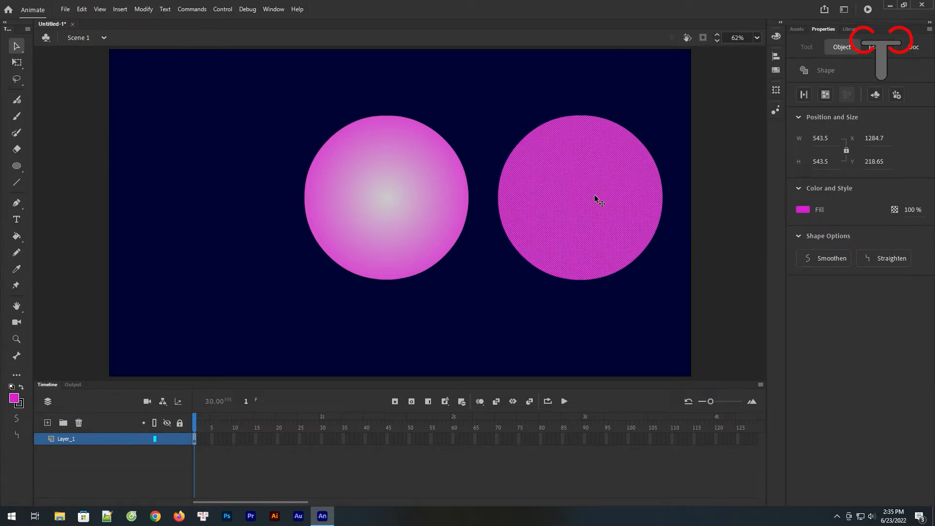
{"action": "left_click", "coordinate": [827, 96]}
{"action": "left_click", "coordinate": [407, 182]}
{"action": "left_click", "coordinate": [828, 95]}
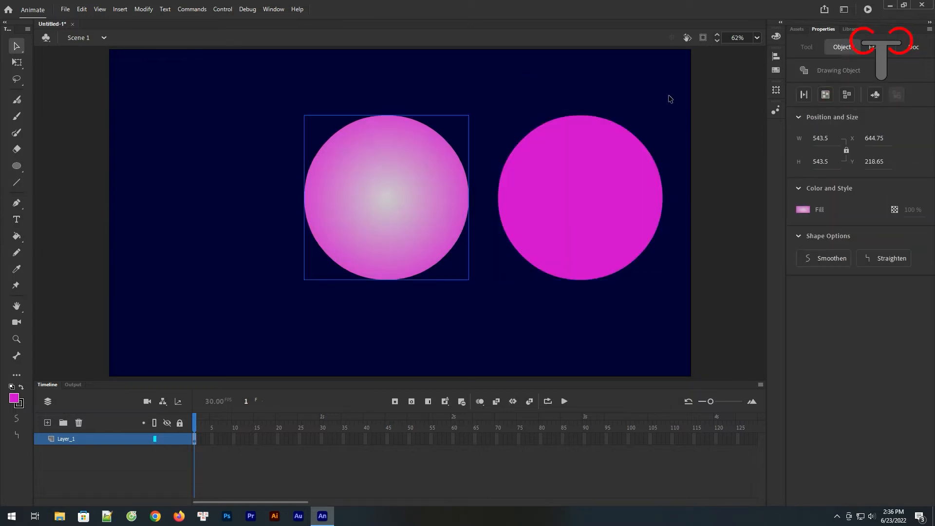
{"action": "left_click", "coordinate": [670, 99]}
Resize the solid magenta circle to a width of 560 px with its proportions locked.
{"action": "left_click", "coordinate": [597, 198]}
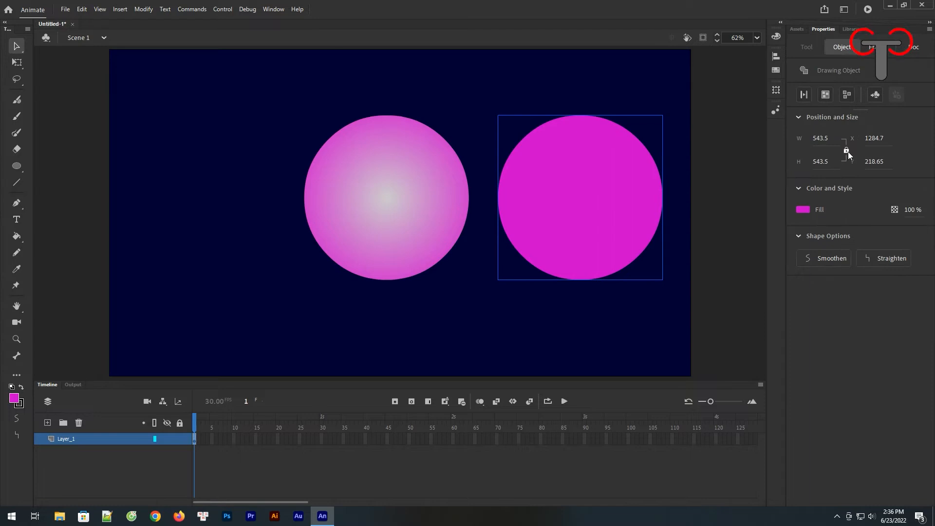
{"action": "left_click", "coordinate": [821, 139]}
{"action": "type", "text": "560"}
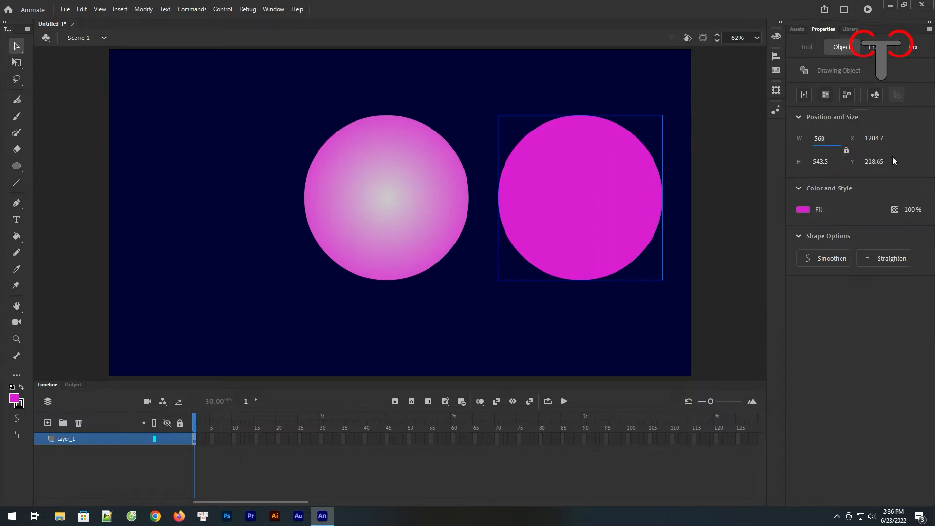
{"action": "key", "text": "Return"}
Move the magenta circle behind the gradient circle and align both on their horizontal and vertical centres.
{"action": "left_click_drag", "start_coordinate": [597, 200], "coordinate": [397, 202]}
{"action": "left_click_drag", "start_coordinate": [525, 93], "coordinate": [331, 277]}
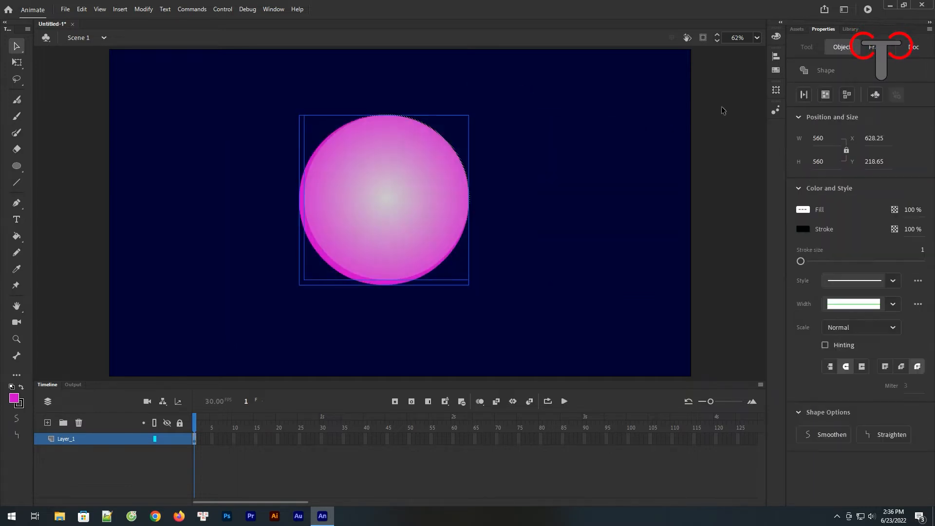
{"action": "left_click", "coordinate": [777, 57]}
{"action": "left_click", "coordinate": [644, 73]}
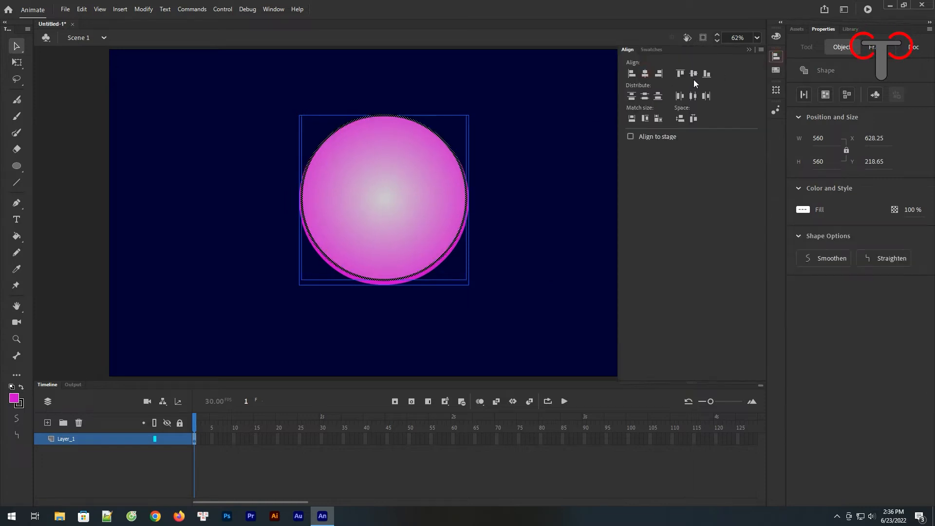
{"action": "left_click", "coordinate": [694, 73]}
{"action": "left_click", "coordinate": [532, 168]}
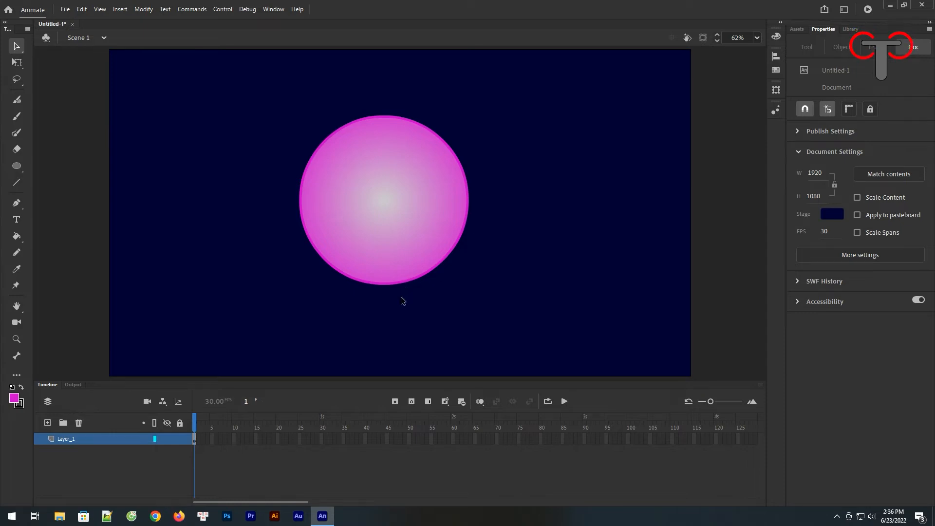
Add a layer above the locked circle layer and set the Line tool's stroke colour to white.
{"action": "left_click", "coordinate": [47, 422]}
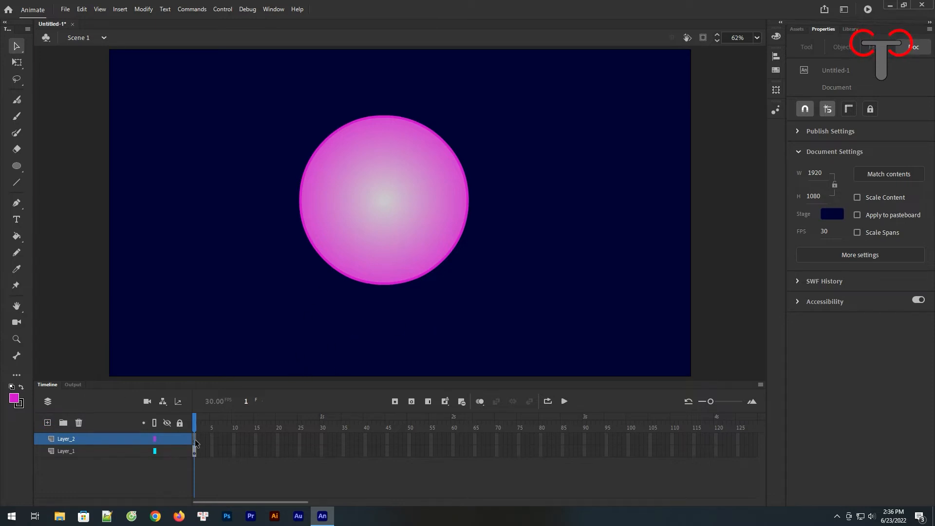
{"action": "left_click", "coordinate": [18, 183]}
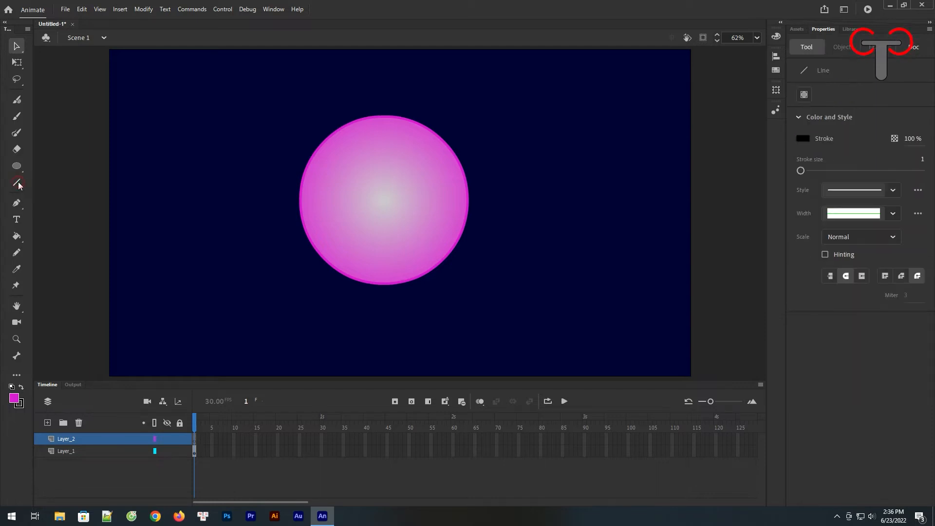
{"action": "left_click", "coordinate": [802, 138]}
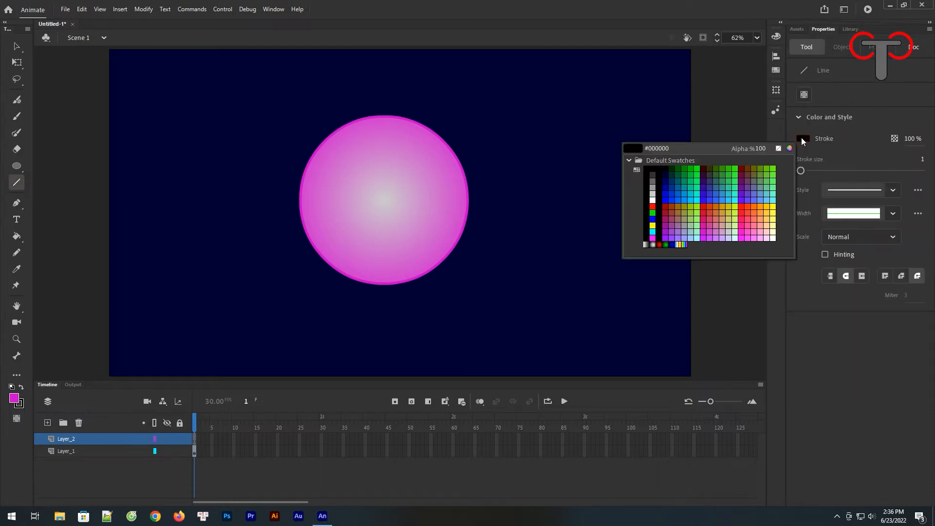
{"action": "left_click", "coordinate": [653, 199]}
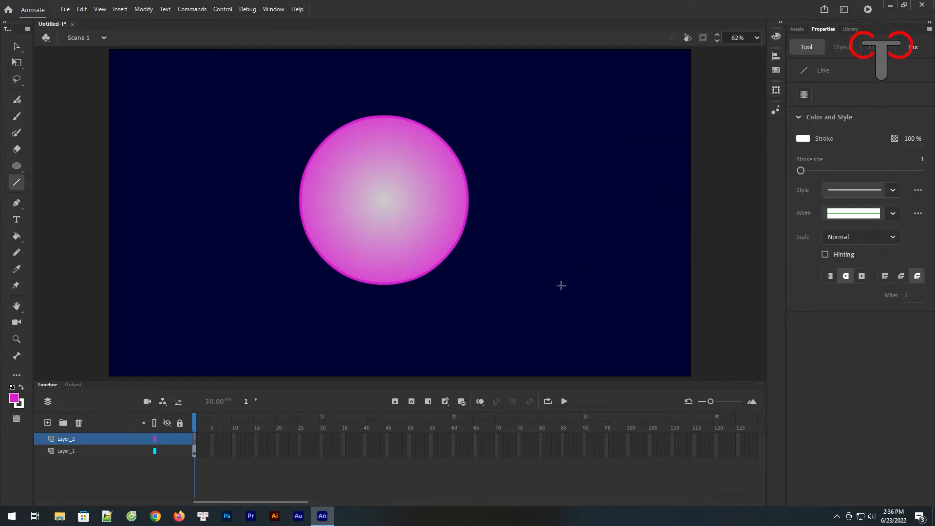
{"action": "left_click", "coordinate": [180, 451]}
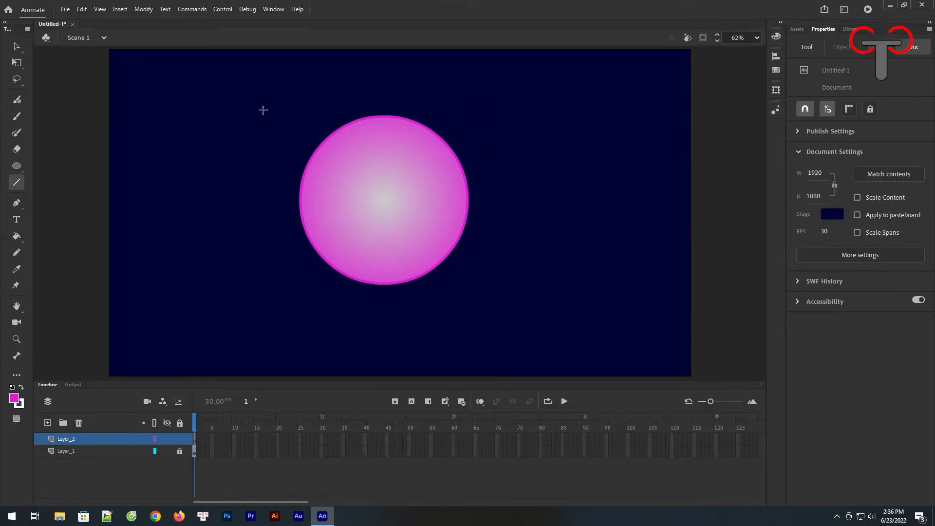
Draw a white horizontal guide line above the circle, lock its layer, and add a new layer above it.
{"action": "left_click_drag", "start_coordinate": [171, 92], "coordinate": [603, 90]}
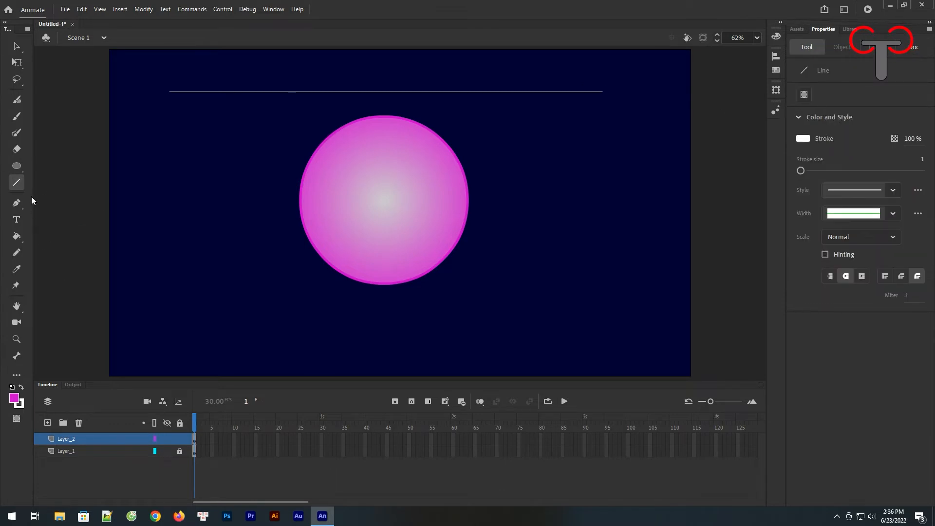
{"action": "left_click", "coordinate": [180, 439]}
{"action": "left_click", "coordinate": [47, 422]}
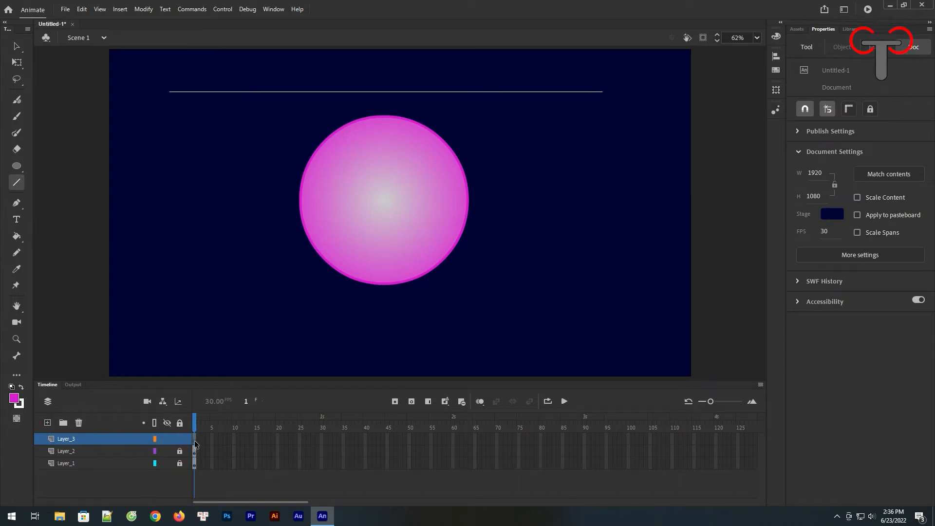
Set the Line tool's stroke size to 3 and its stroke colour to bright blue for the new layer.
{"action": "left_click", "coordinate": [195, 444]}
{"action": "left_click", "coordinate": [15, 183]}
{"action": "left_click", "coordinate": [799, 47]}
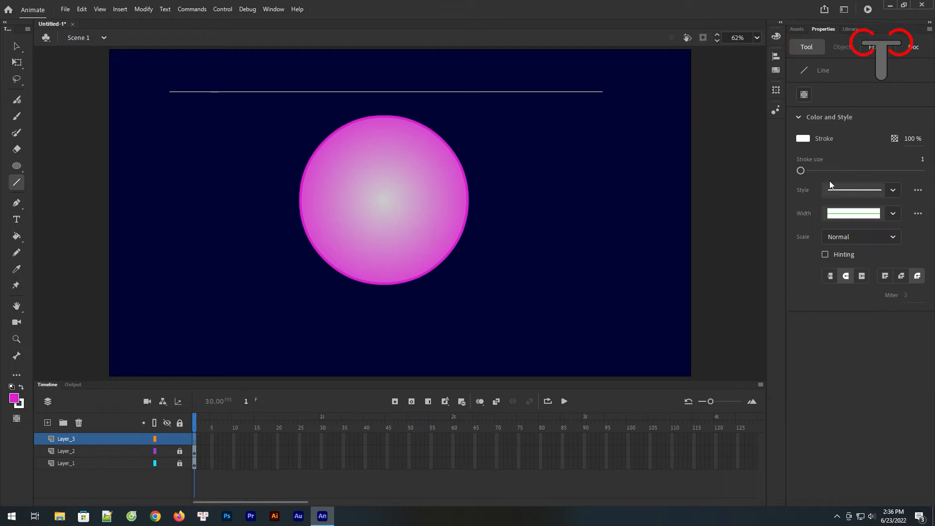
{"action": "left_click", "coordinate": [922, 159]}
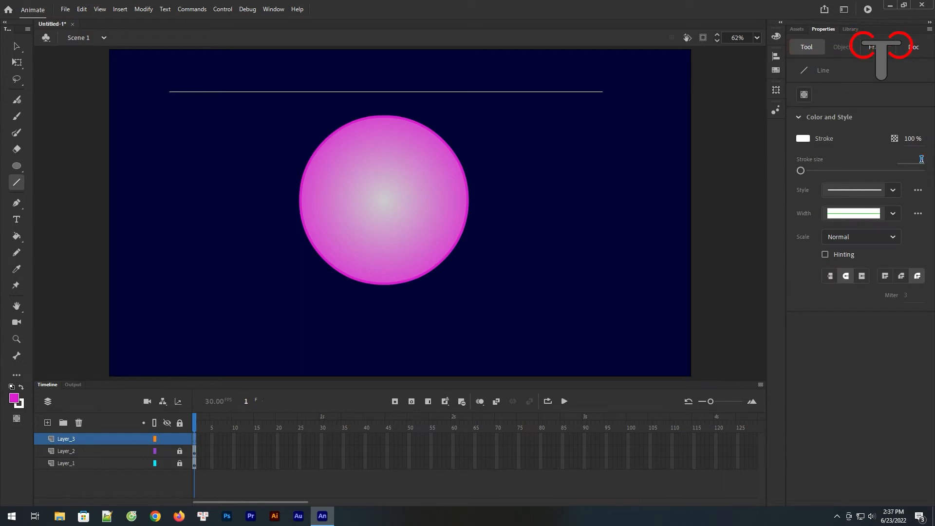
{"action": "key", "text": "Return"}
{"action": "left_click", "coordinate": [803, 139]}
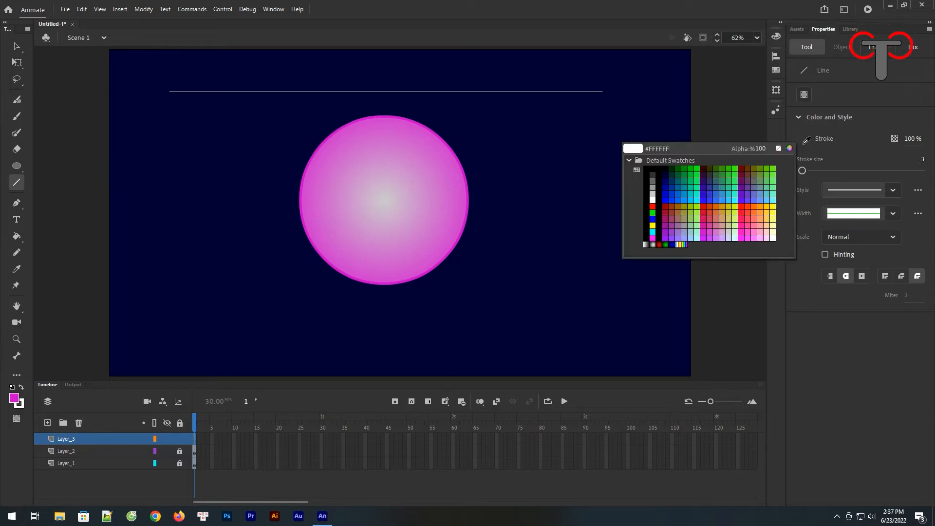
{"action": "left_click", "coordinate": [688, 197]}
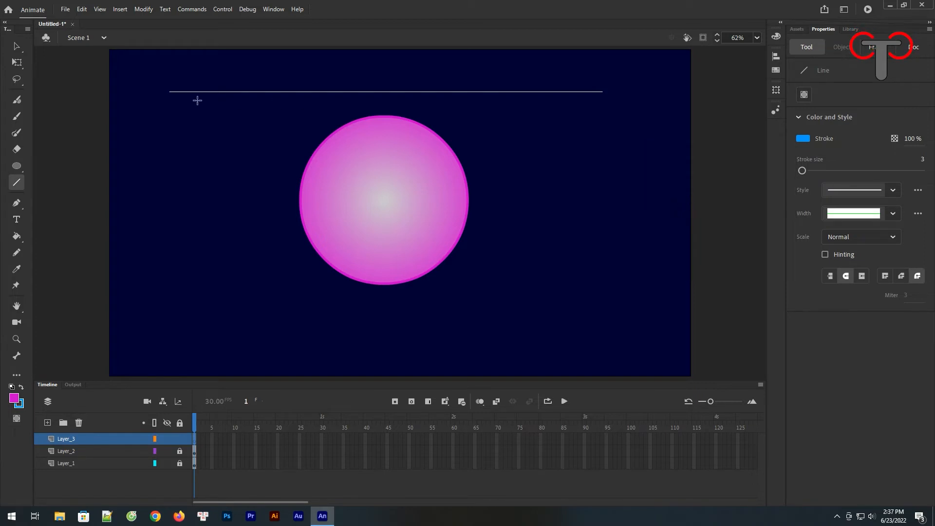
Try a short blue line on the white guide line, undo it, and set the stroke size to 5.
{"action": "left_click_drag", "start_coordinate": [170, 92], "coordinate": [221, 93]}
{"action": "key", "text": "ctrl+z"}
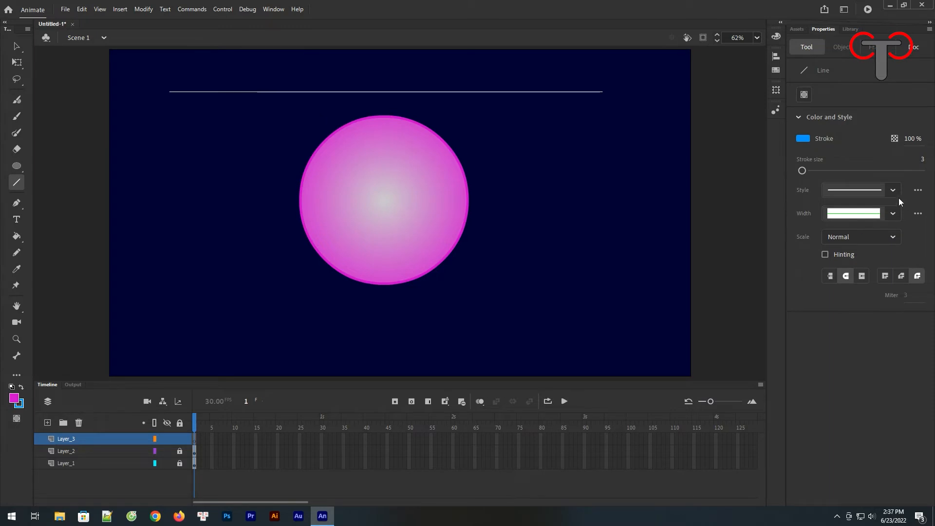
{"action": "left_click", "coordinate": [920, 160]}
{"action": "key", "text": "Return"}
Draw a blue horizontal segment about 221 px long along the guide line, starting at the guide line's left end.
{"action": "left_click", "coordinate": [16, 339]}
{"action": "left_click_drag", "start_coordinate": [150, 69], "coordinate": [311, 134]}
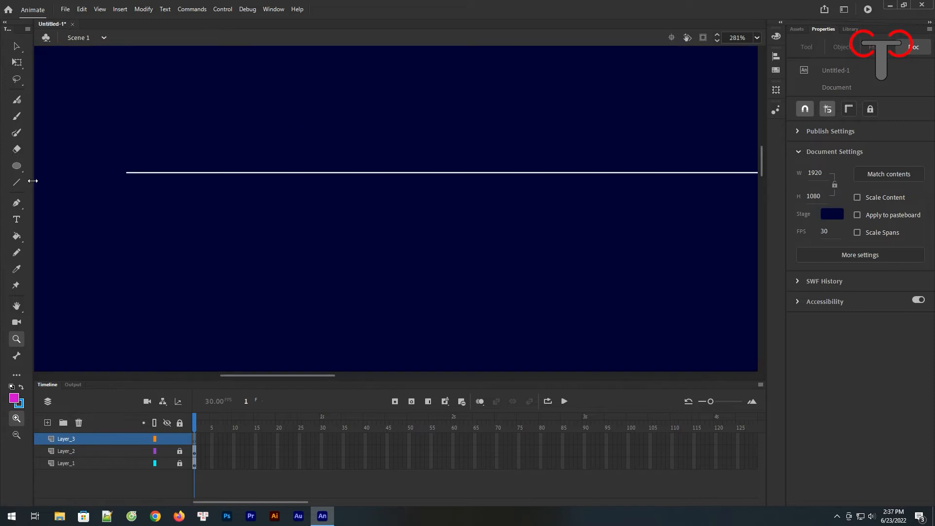
{"action": "left_click", "coordinate": [16, 182]}
{"action": "left_click_drag", "start_coordinate": [127, 173], "coordinate": [432, 173]}
{"action": "key", "text": "ctrl+minus"}
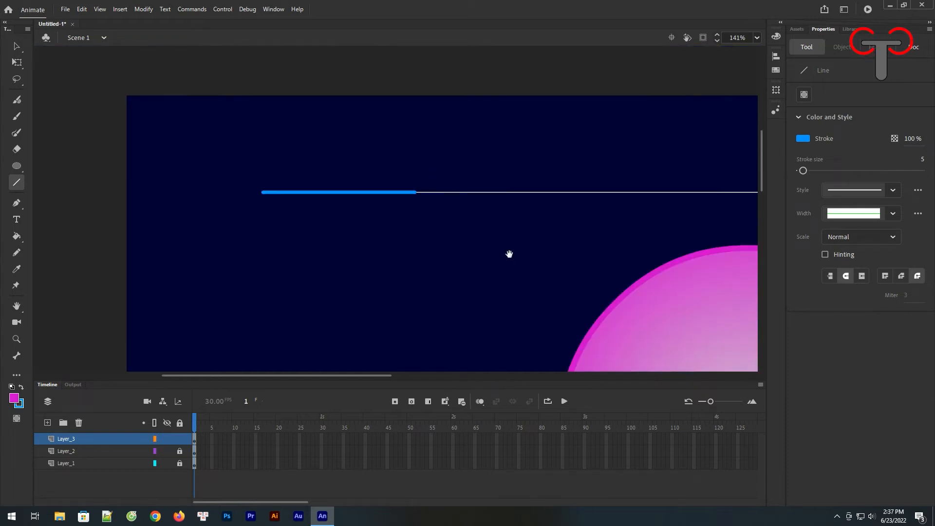
{"action": "key", "text": "ctrl+minus"}
{"action": "left_click_drag", "start_coordinate": [453, 232], "coordinate": [336, 159]}
Bend the blue segment upward into an arch about 24 px high and place a copy end to end at its right.
{"action": "left_click", "coordinate": [16, 46]}
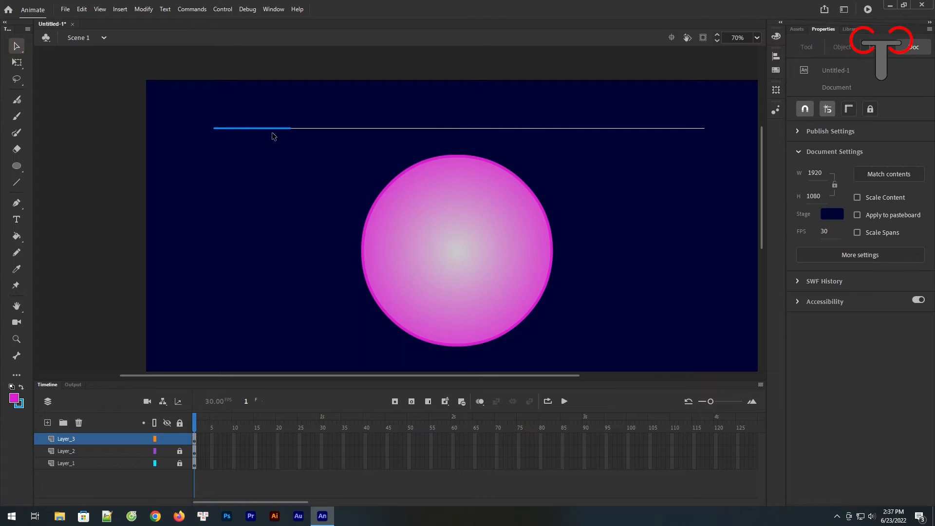
{"action": "left_click_drag", "start_coordinate": [252, 132], "coordinate": [253, 123]}
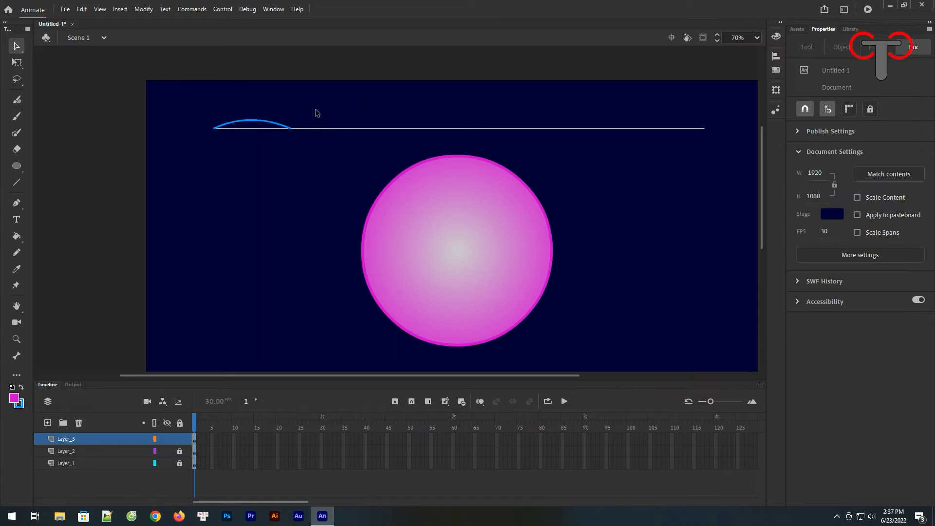
{"action": "left_click_drag", "start_coordinate": [251, 120], "coordinate": [280, 119]}
{"action": "key", "text": "ctrl+z"}
{"action": "left_click", "coordinate": [254, 125]}
{"action": "left_click_drag", "start_coordinate": [253, 121], "coordinate": [333, 122]}
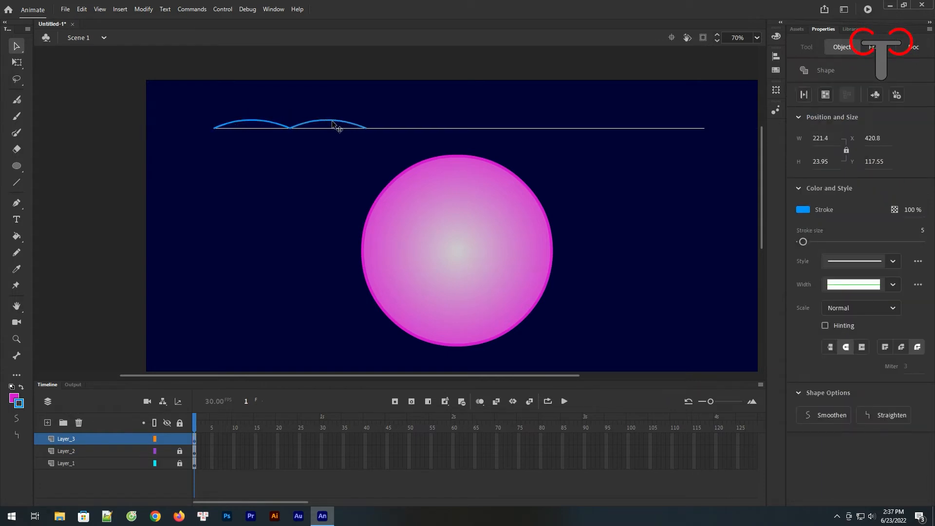
Flip the copied arch vertically and move it below the guide line so it continues the first arch as a wave.
{"action": "left_click", "coordinate": [138, 9]}
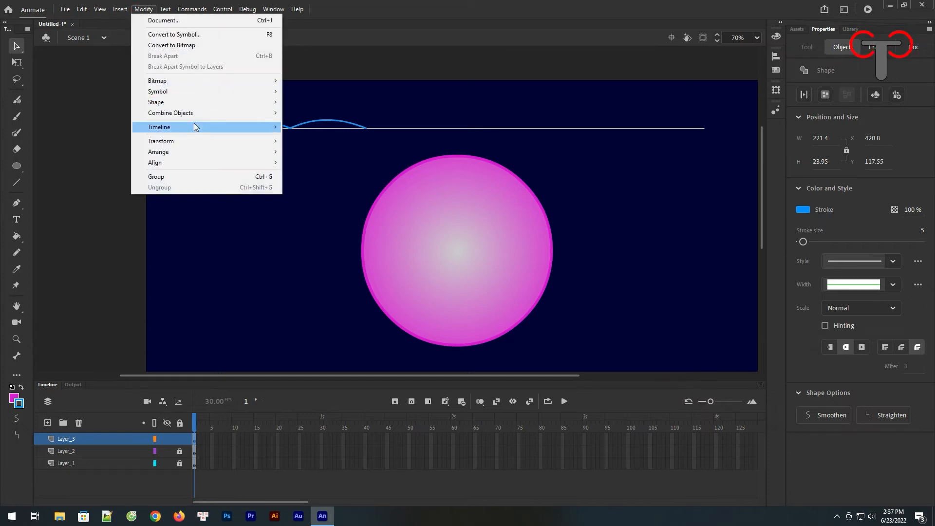
{"action": "mouse_move", "coordinate": [202, 141]}
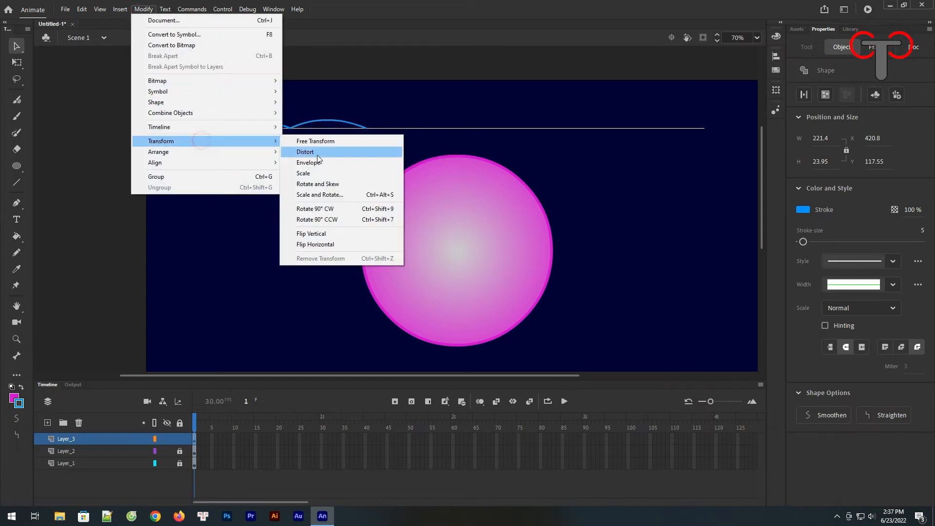
{"action": "left_click", "coordinate": [322, 237]}
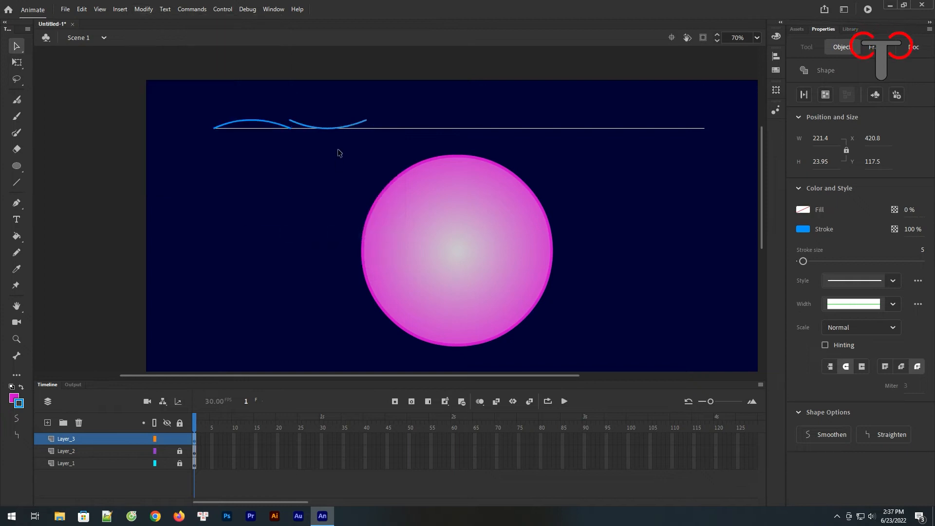
{"action": "left_click_drag", "start_coordinate": [324, 129], "coordinate": [325, 136]}
{"action": "left_click", "coordinate": [288, 113]}
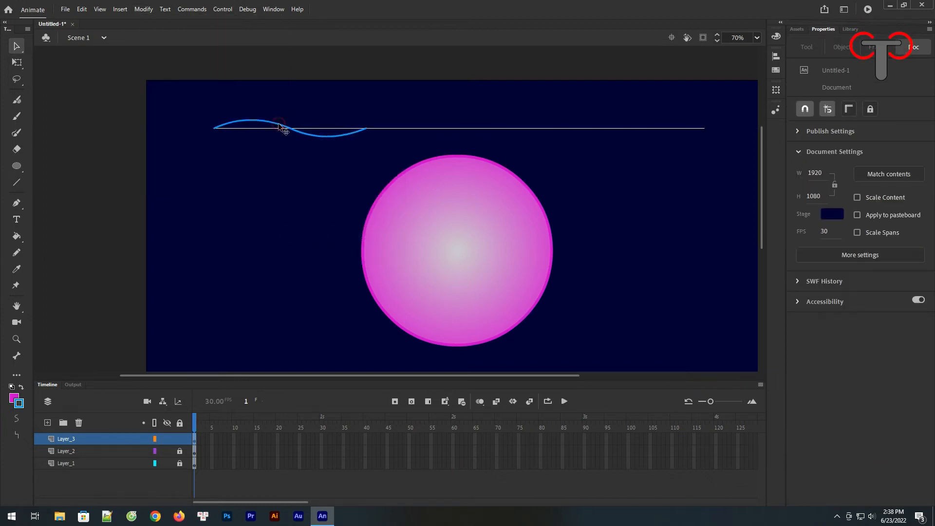
Select both halves of the blue wave and convert the lines to fills.
{"action": "left_click", "coordinate": [283, 127]}
{"action": "left_click", "coordinate": [299, 136]}
{"action": "left_click", "coordinate": [298, 131]}
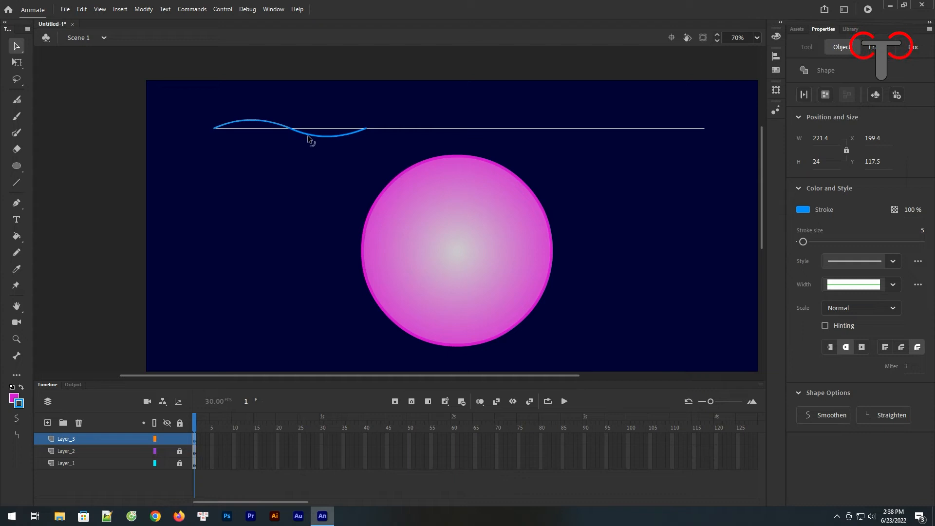
{"action": "key", "text": "z"}
{"action": "left_click_drag", "start_coordinate": [257, 105], "coordinate": [312, 148]}
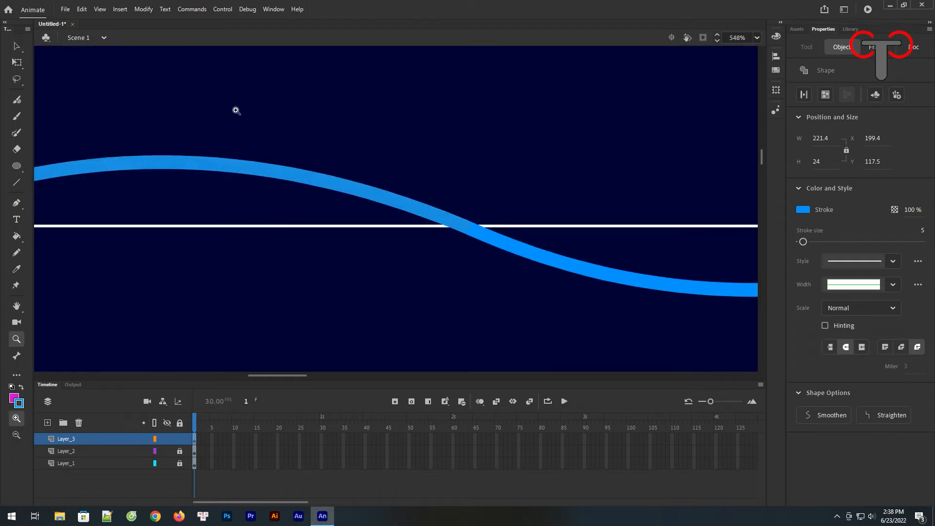
{"action": "key", "text": "ctrl+minus"}
{"action": "key", "text": "ctrl+minus"}
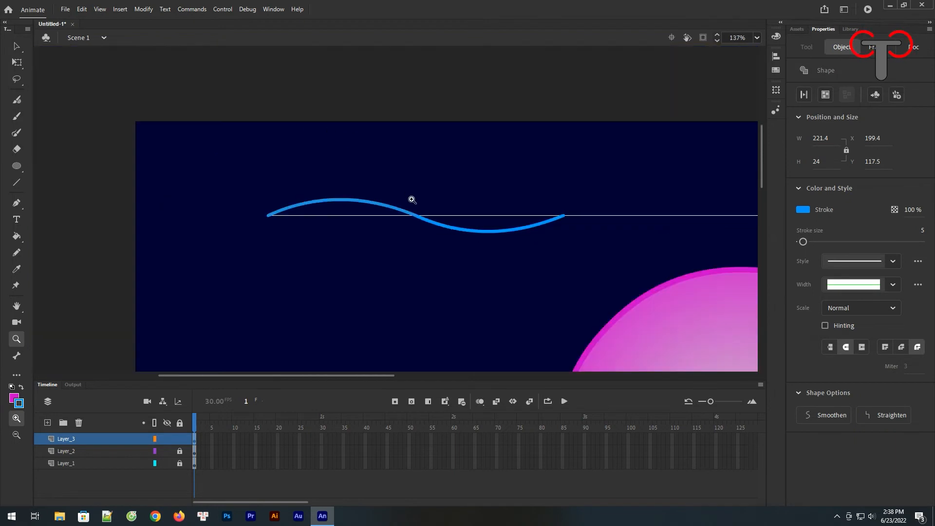
{"action": "left_click", "coordinate": [17, 47]}
{"action": "key", "text": "space"}
{"action": "left_click_drag", "start_coordinate": [414, 138], "coordinate": [243, 123]}
{"action": "left_click", "coordinate": [259, 207]}
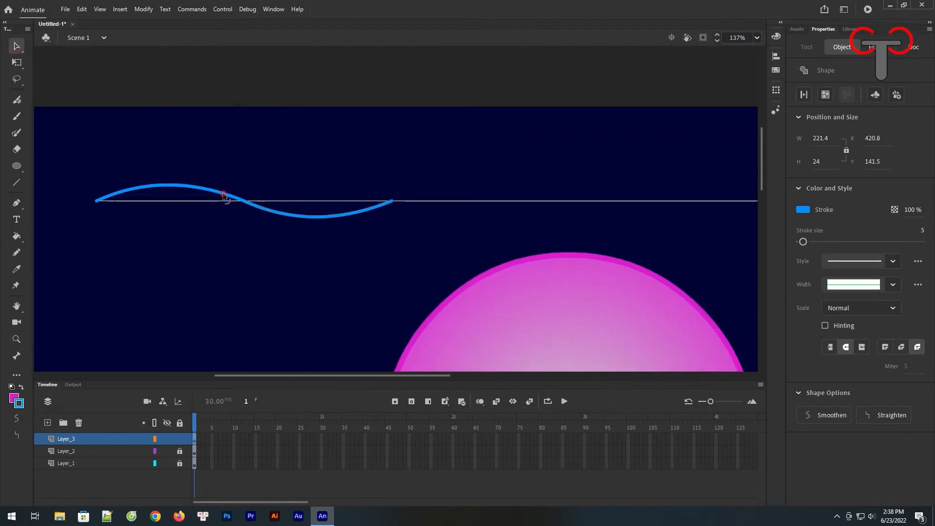
{"action": "left_click", "coordinate": [804, 94]}
Duplicate the blue wave along the guide line so the copy joins the original's right end.
{"action": "left_click", "coordinate": [267, 215]}
{"action": "left_click", "coordinate": [260, 209]}
{"action": "left_click_drag", "start_coordinate": [259, 208], "coordinate": [551, 209]}
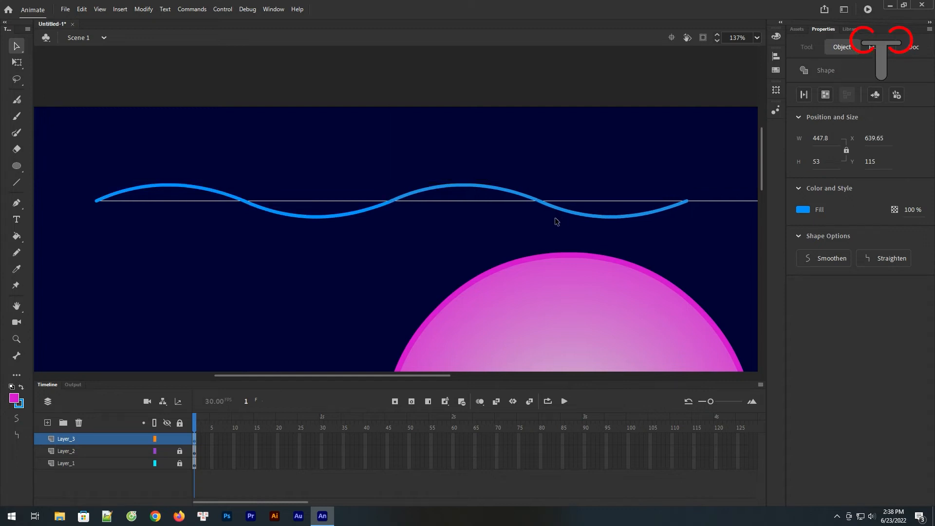
{"action": "left_click", "coordinate": [439, 242]}
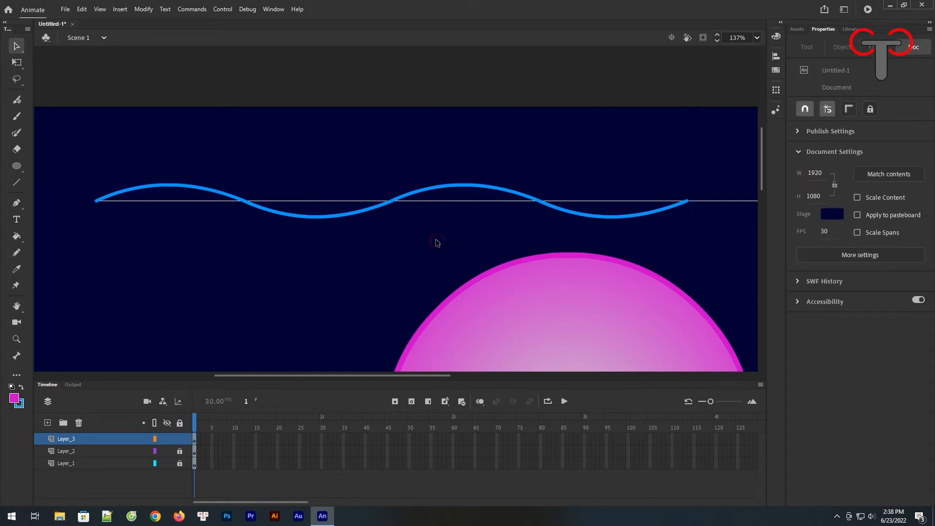
{"action": "left_click", "coordinate": [378, 208]}
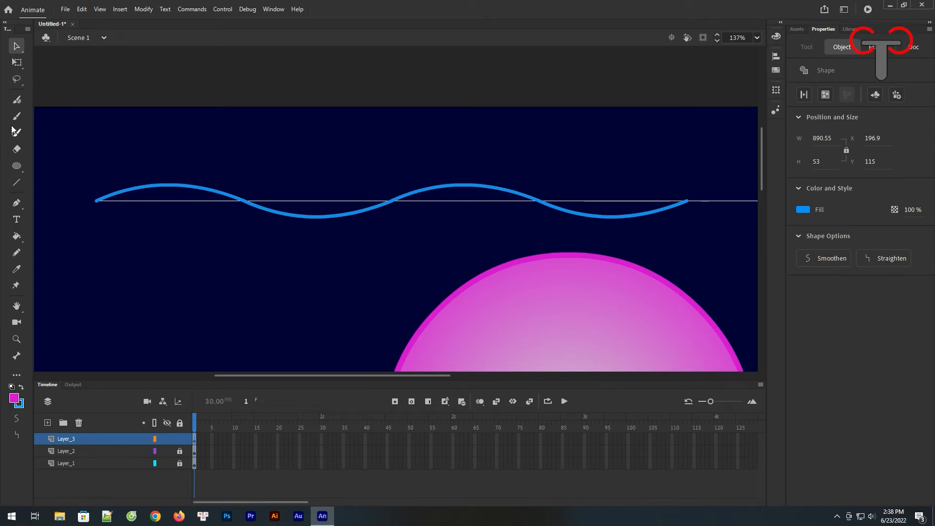
Close the area beneath the wave with blue lines: a vertical at each end of the wave and a horizontal base.
{"action": "left_click", "coordinate": [16, 183]}
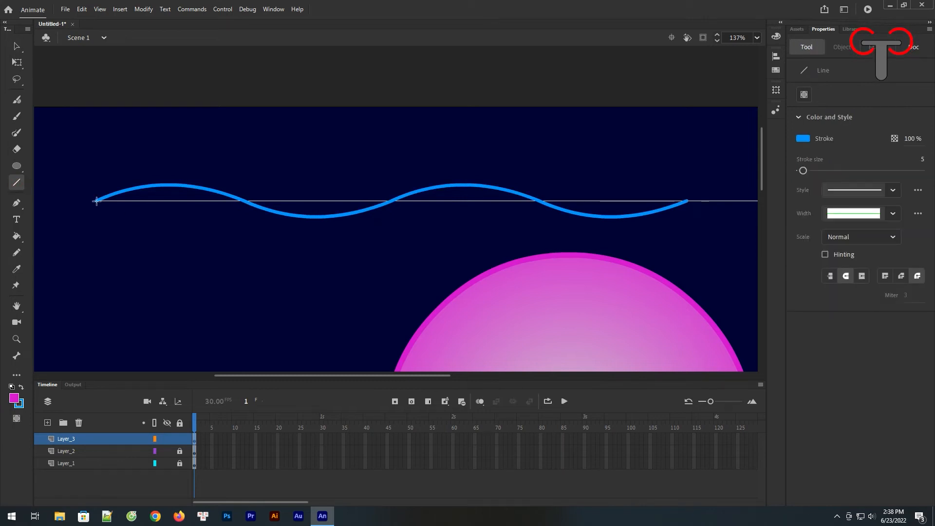
{"action": "left_click_drag", "start_coordinate": [97, 201], "coordinate": [95, 374]}
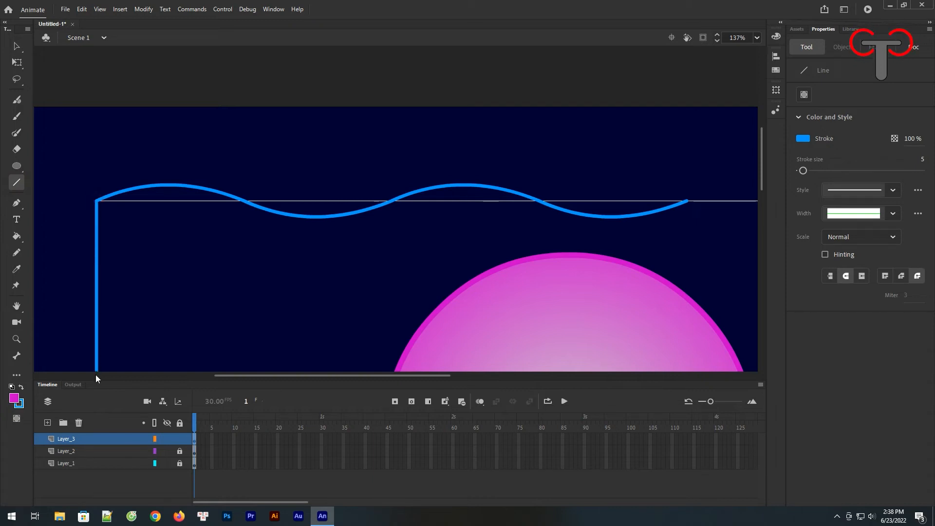
{"action": "scroll", "coordinate": [234, 253], "scroll_direction": "down", "scroll_amount": 4}
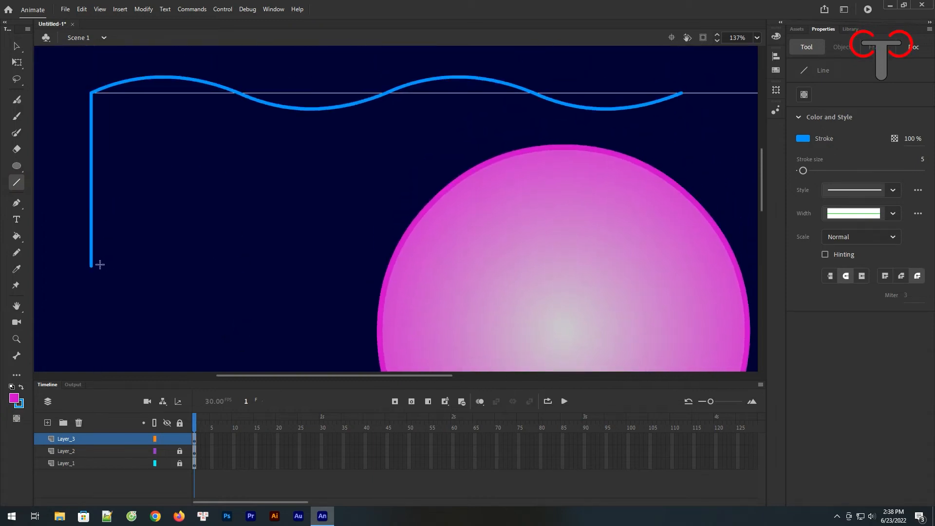
{"action": "left_click_drag", "start_coordinate": [90, 265], "coordinate": [92, 315]}
{"action": "left_click_drag", "start_coordinate": [92, 327], "coordinate": [732, 330]}
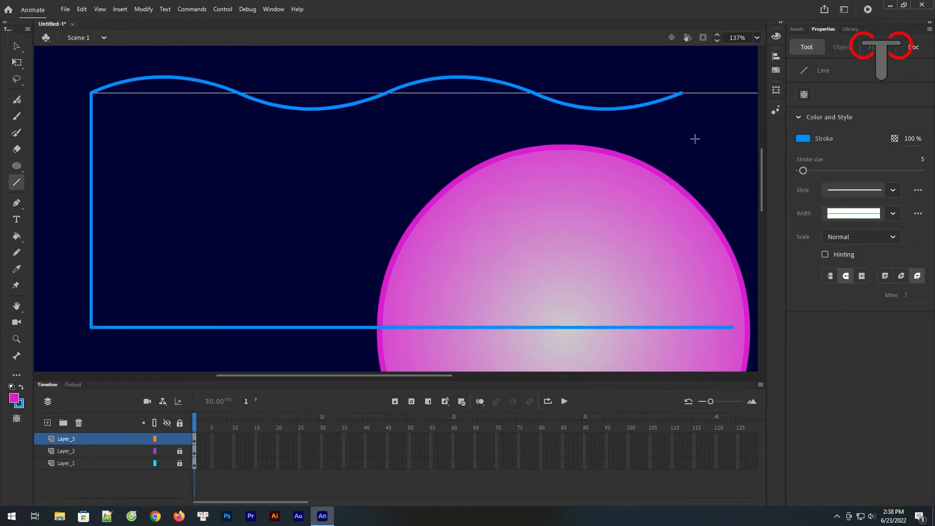
{"action": "left_click_drag", "start_coordinate": [681, 92], "coordinate": [685, 327]}
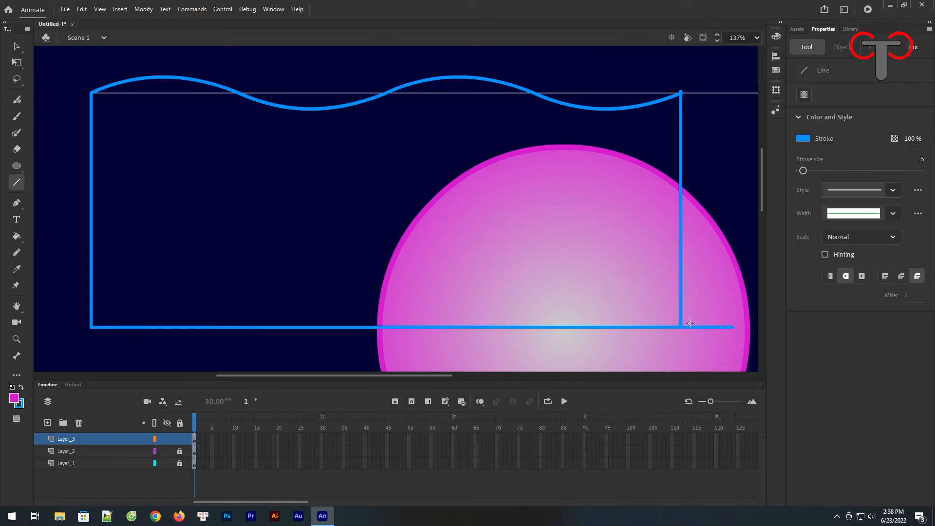
Place a copy of the full wave curve directly above the outline, at about Y 7.
{"action": "left_click_drag", "start_coordinate": [406, 125], "coordinate": [404, 195]}
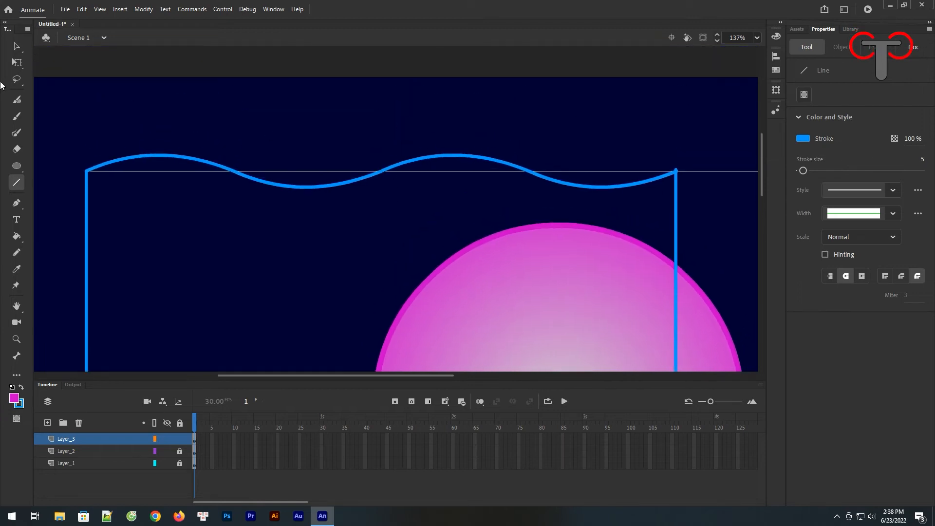
{"action": "left_click", "coordinate": [16, 46]}
{"action": "left_click", "coordinate": [355, 184]}
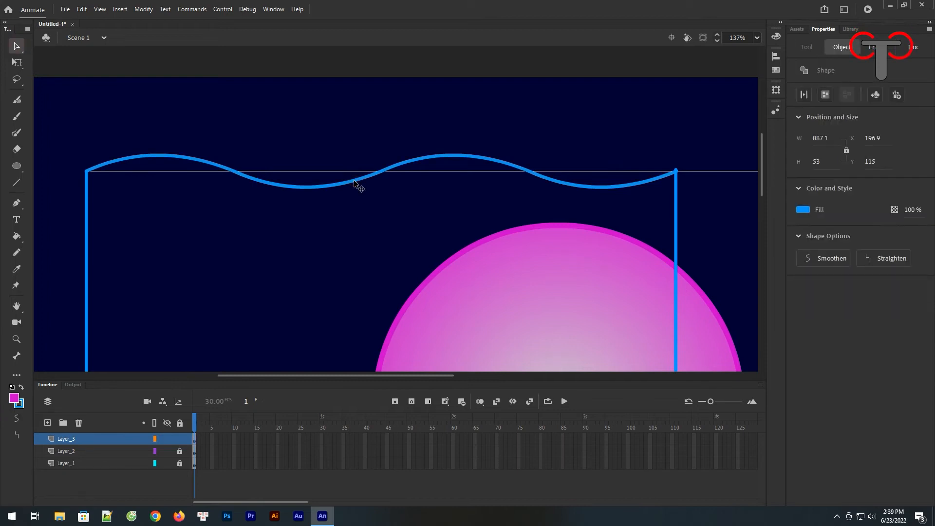
{"action": "left_click_drag", "start_coordinate": [355, 184], "coordinate": [355, 115]}
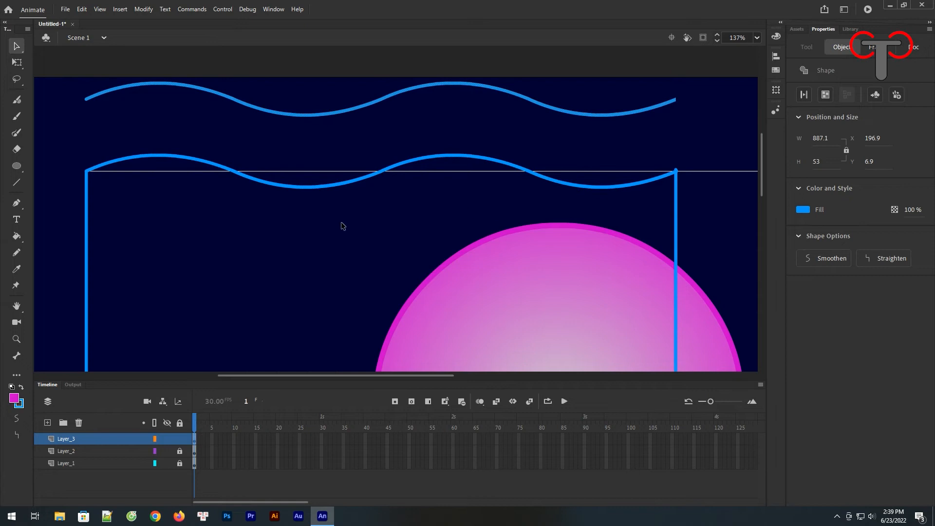
Fill the closed outline under the lower wave with the bright blue colour using the Paint Bucket.
{"action": "left_click", "coordinate": [17, 239]}
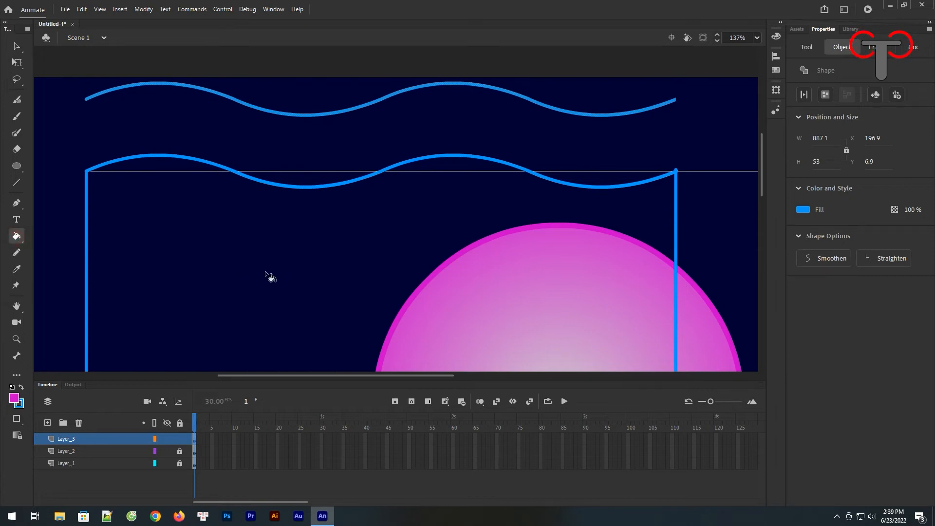
{"action": "left_click", "coordinate": [325, 273]}
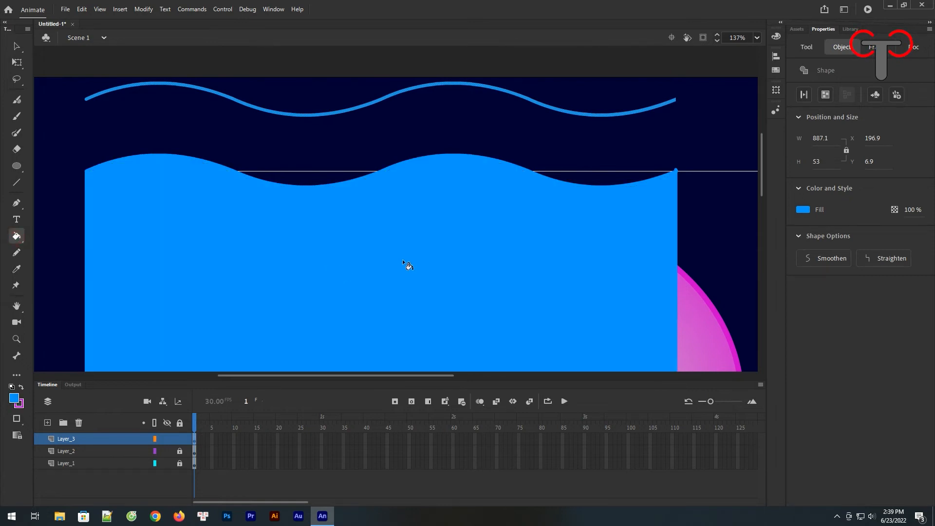
{"action": "key", "text": "ctrl+minus"}
{"action": "key", "text": "ctrl+minus"}
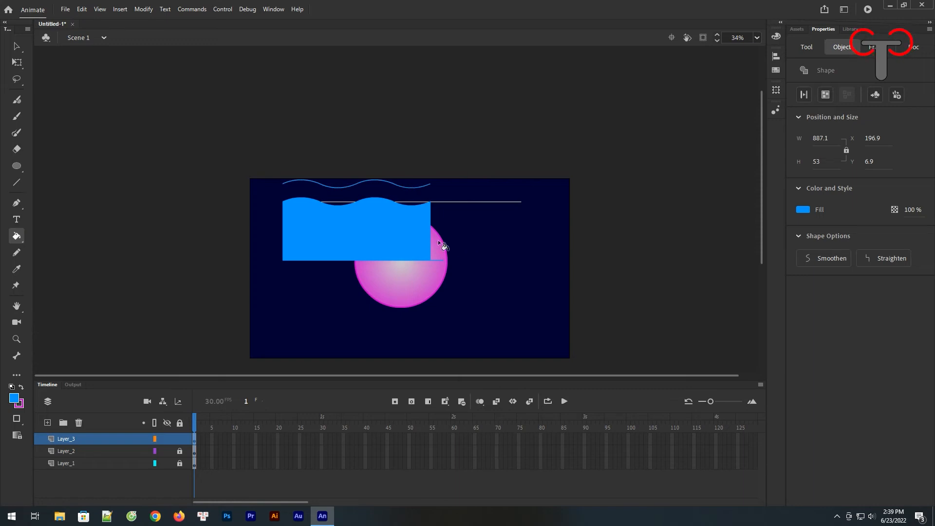
{"action": "left_click", "coordinate": [16, 46]}
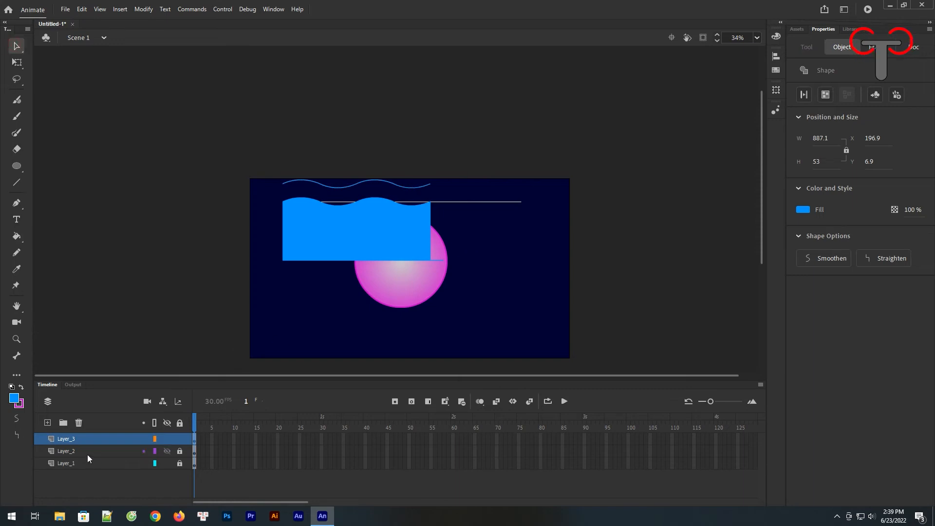
Delete Layer_2, which holds the guide line.
{"action": "left_click", "coordinate": [87, 453]}
{"action": "left_click", "coordinate": [79, 423]}
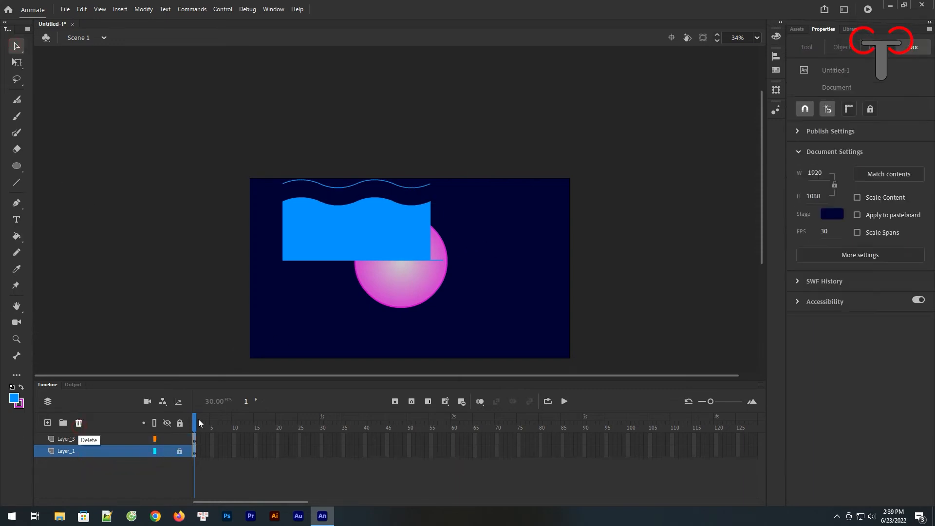
{"action": "left_click", "coordinate": [354, 242]}
{"action": "left_click_drag", "start_coordinate": [353, 239], "coordinate": [418, 292]}
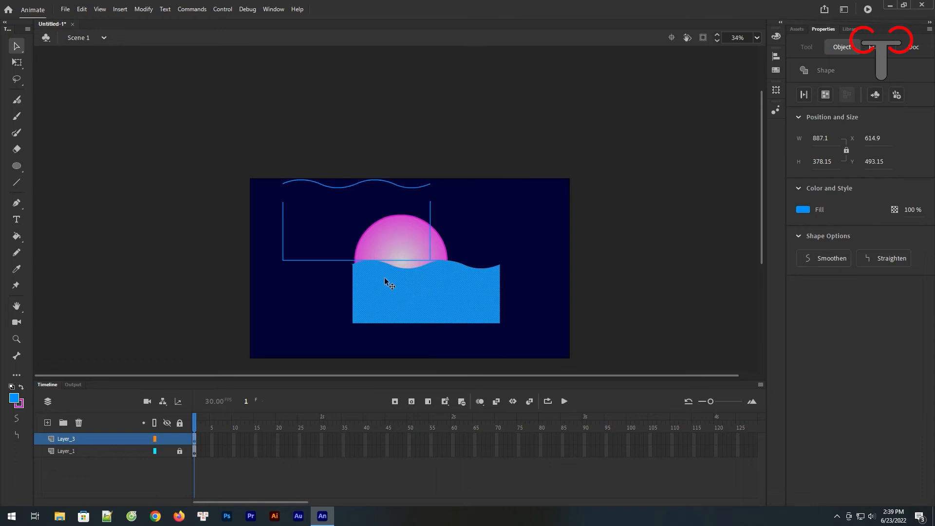
{"action": "key", "text": "ctrl+z"}
Select the filled wave, its outline and the upper wave line together and enlarge them to about 1484 by 752 px.
{"action": "double_click", "coordinate": [317, 227]}
{"action": "left_click", "coordinate": [397, 226]}
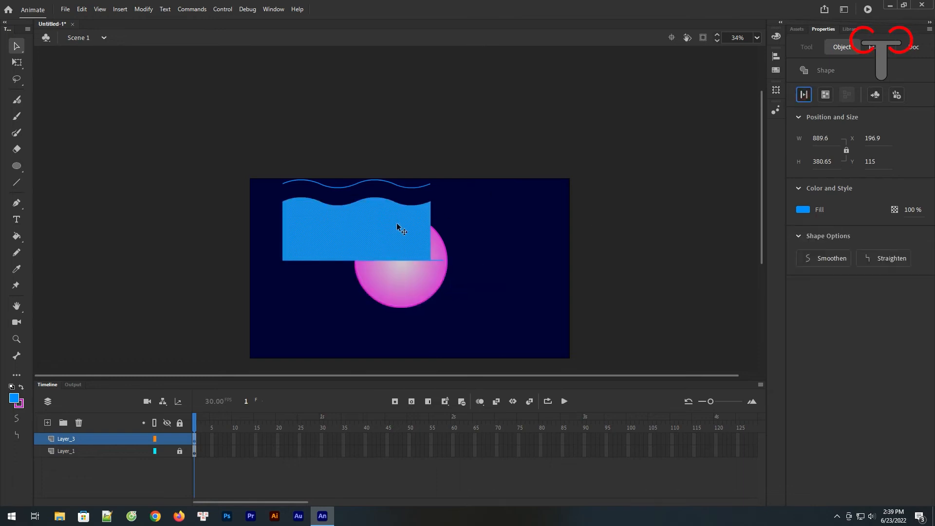
{"action": "left_click", "coordinate": [471, 198]}
{"action": "mouse_move", "coordinate": [498, 151]}
{"action": "left_mouse_down"}
{"action": "mouse_move", "coordinate": [453, 196]}
{"action": "mouse_move", "coordinate": [200, 331]}
{"action": "left_mouse_up"}
{"action": "key", "text": "q"}
{"action": "left_click_drag", "start_coordinate": [446, 273], "coordinate": [488, 299]}
Move the enlarged wave artwork so it starts at about X 589, Y -78, then deselect it.
{"action": "left_click_drag", "start_coordinate": [400, 222], "coordinate": [512, 290]}
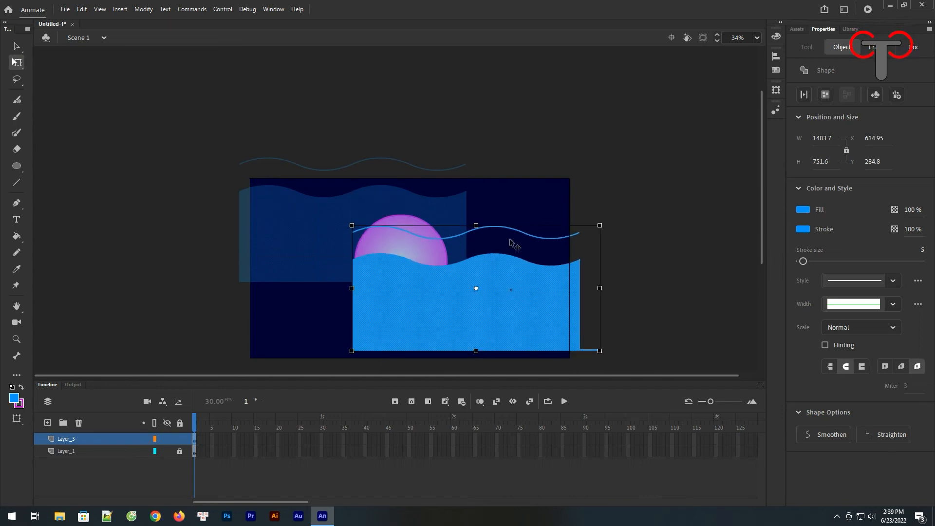
{"action": "left_click_drag", "start_coordinate": [507, 288], "coordinate": [507, 230]}
{"action": "key", "text": "Escape"}
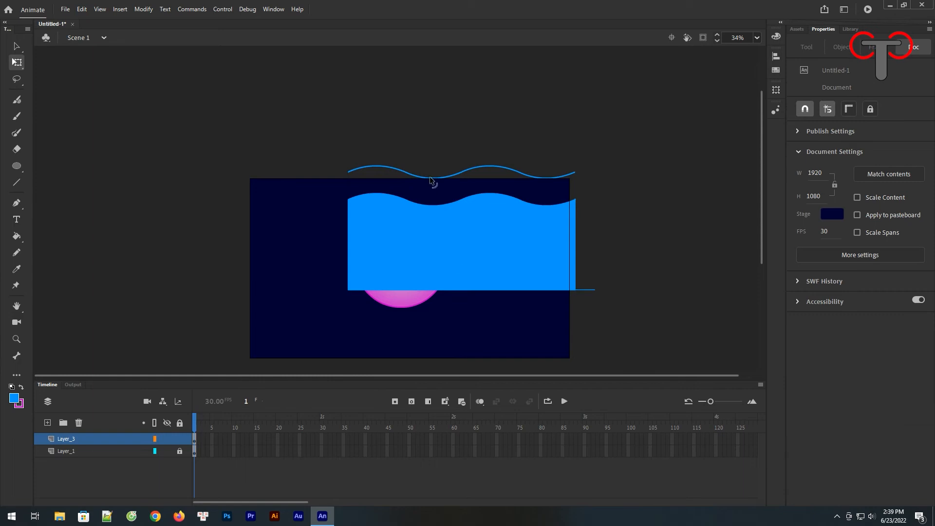
Cut the upper wave line and paste it in place at frame 1 of a new layer on top.
{"action": "left_click", "coordinate": [465, 171]}
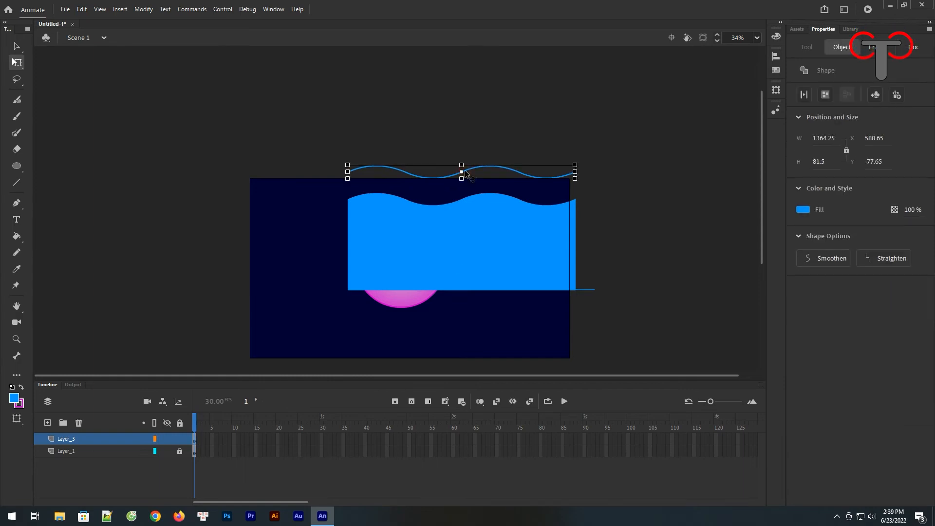
{"action": "right_click", "coordinate": [465, 172]}
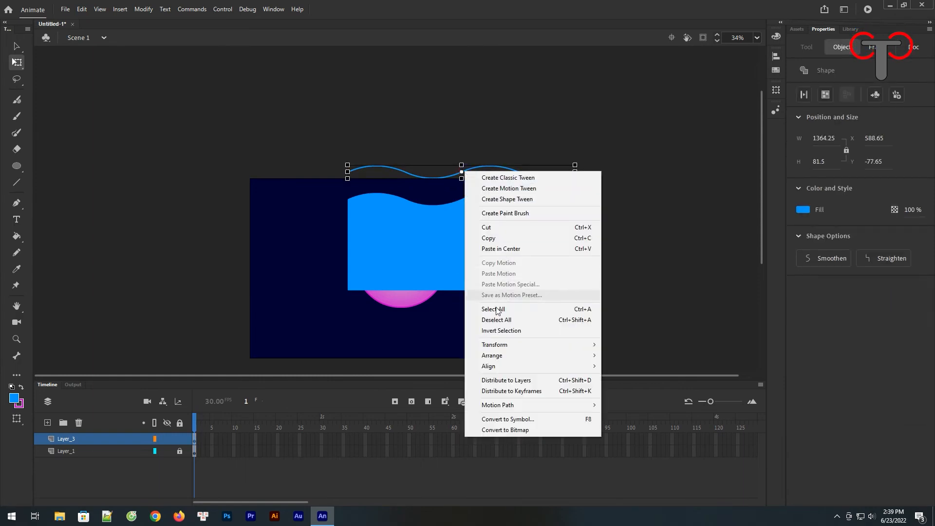
{"action": "left_click", "coordinate": [493, 228]}
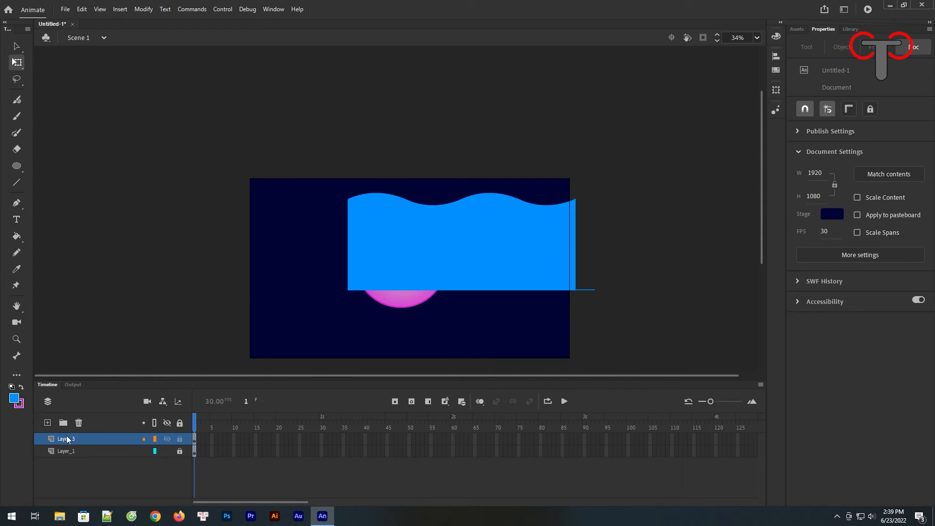
{"action": "left_click", "coordinate": [47, 423]}
{"action": "left_click", "coordinate": [195, 439]}
{"action": "right_click", "coordinate": [312, 188]}
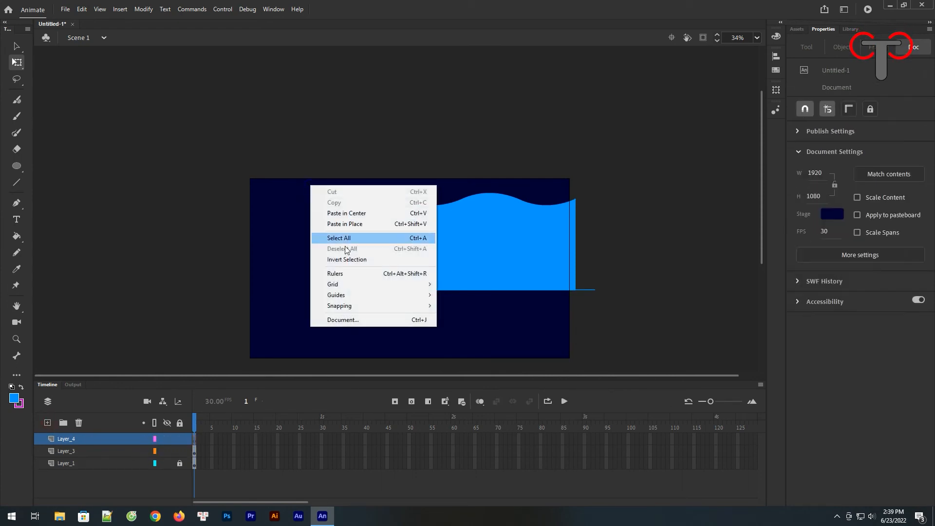
{"action": "left_click", "coordinate": [355, 223]}
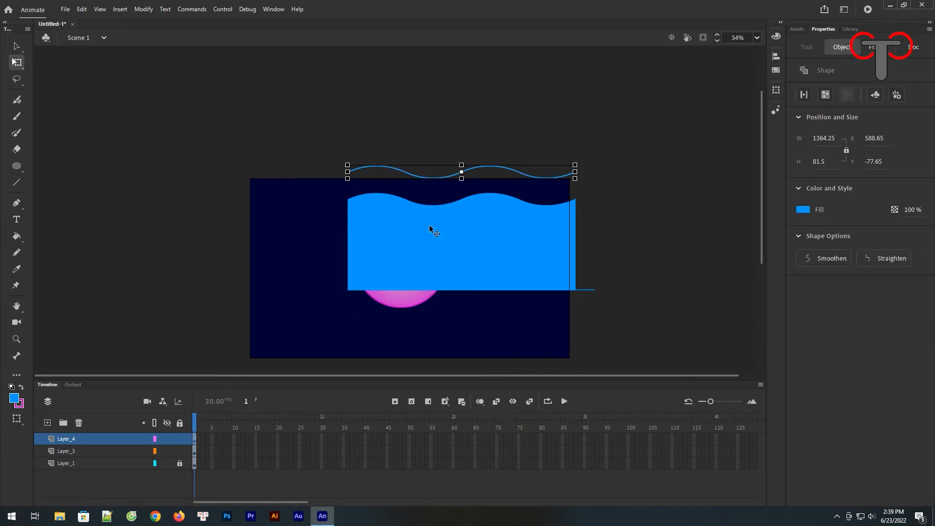
Move the separated wave line well above the stage, to about X 536, Y -323.
{"action": "left_click", "coordinate": [513, 122]}
{"action": "left_click_drag", "start_coordinate": [489, 167], "coordinate": [490, 158]}
{"action": "key", "text": "ctrl+z"}
{"action": "left_click", "coordinate": [491, 167]}
{"action": "left_click_drag", "start_coordinate": [468, 174], "coordinate": [467, 132]}
{"action": "left_click", "coordinate": [469, 164]}
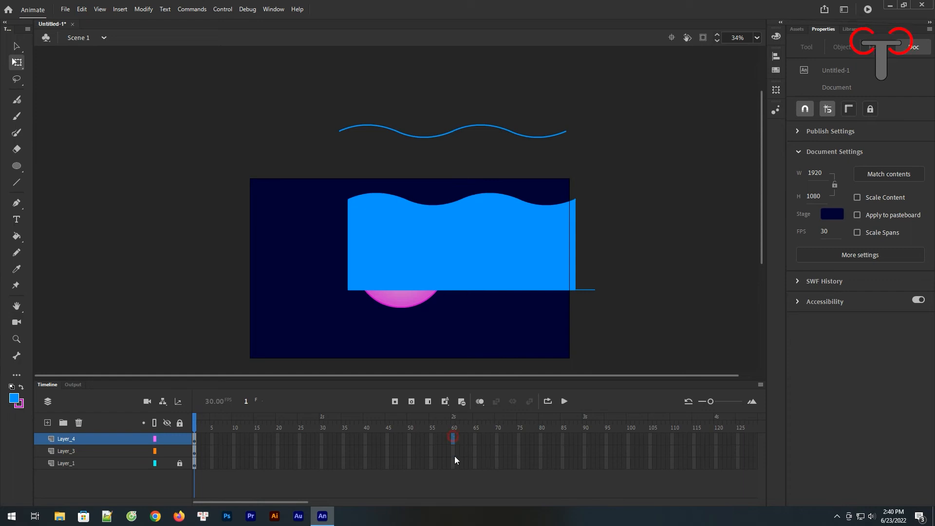
Extend all three layers to frame 60 by inserting frames, and clear the selection.
{"action": "left_click_drag", "start_coordinate": [454, 460], "coordinate": [455, 472]}
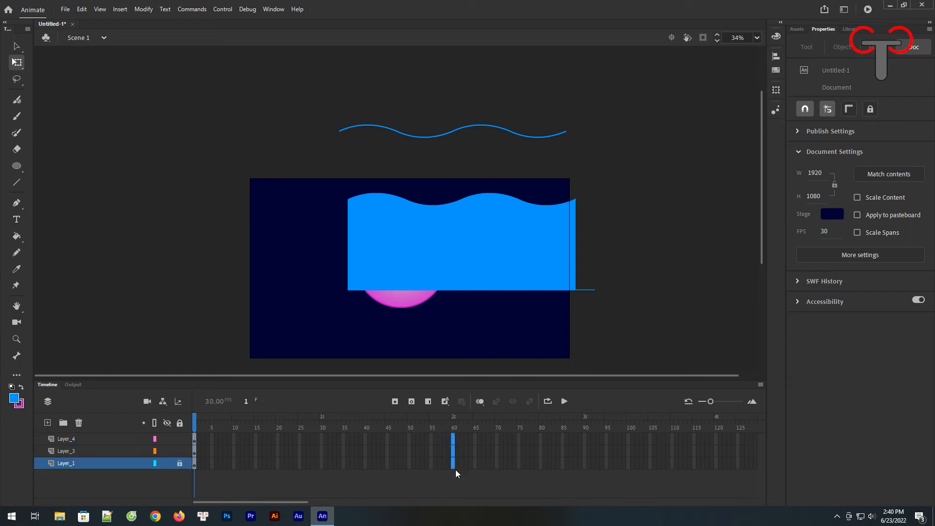
{"action": "left_click", "coordinate": [428, 400]}
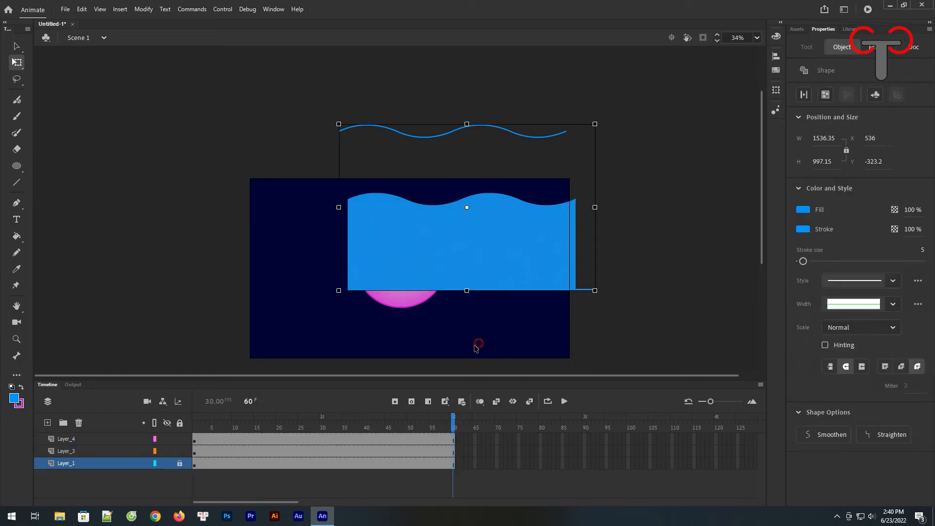
{"action": "left_click", "coordinate": [477, 345]}
Lock Layer_4 and move the filled wave on Layer_3 down over the circle's lower part, at about X 478, Y 562.
{"action": "left_click", "coordinate": [180, 439]}
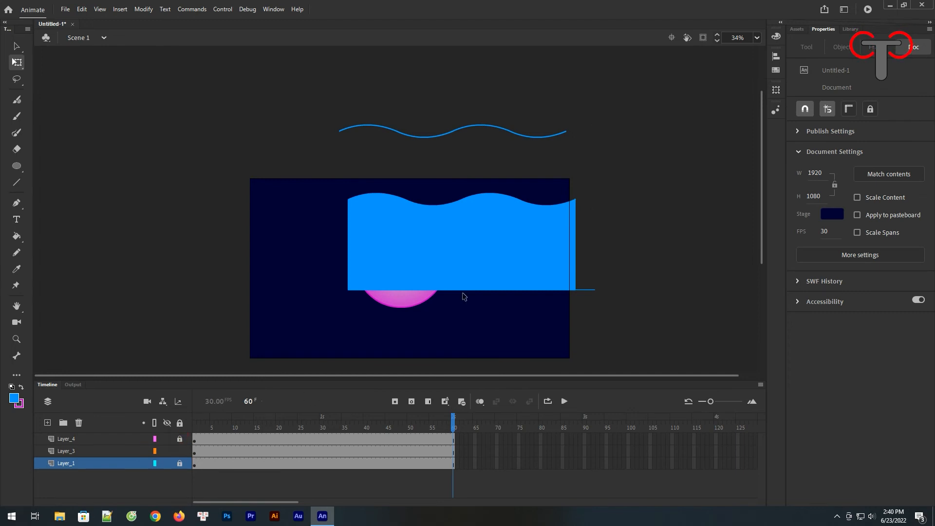
{"action": "left_click", "coordinate": [456, 257]}
{"action": "left_click_drag", "start_coordinate": [492, 243], "coordinate": [471, 320]}
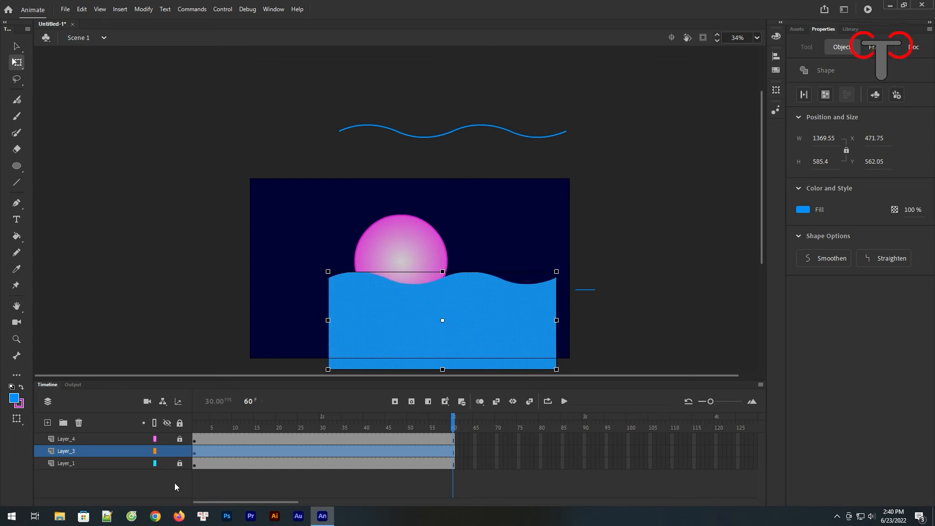
{"action": "left_click", "coordinate": [197, 454]}
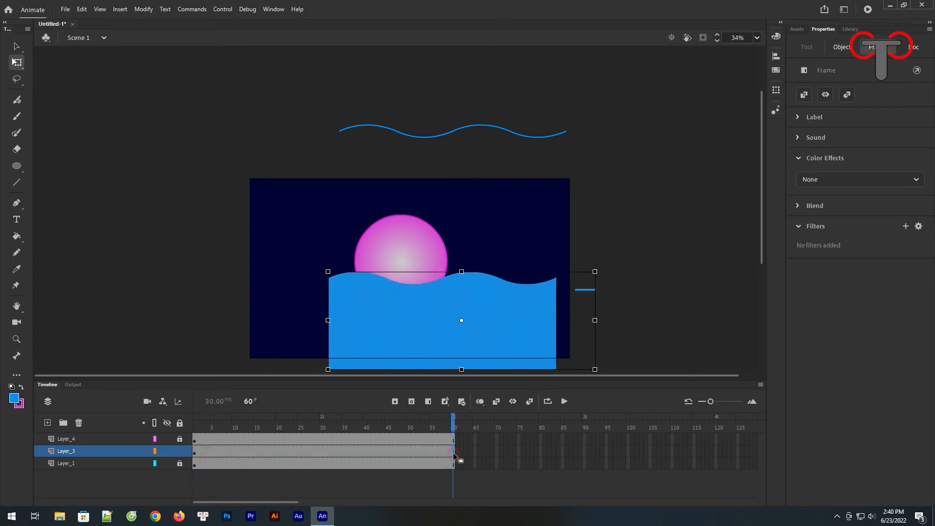
{"action": "left_click", "coordinate": [546, 335]}
{"action": "left_click_drag", "start_coordinate": [546, 335], "coordinate": [547, 335]}
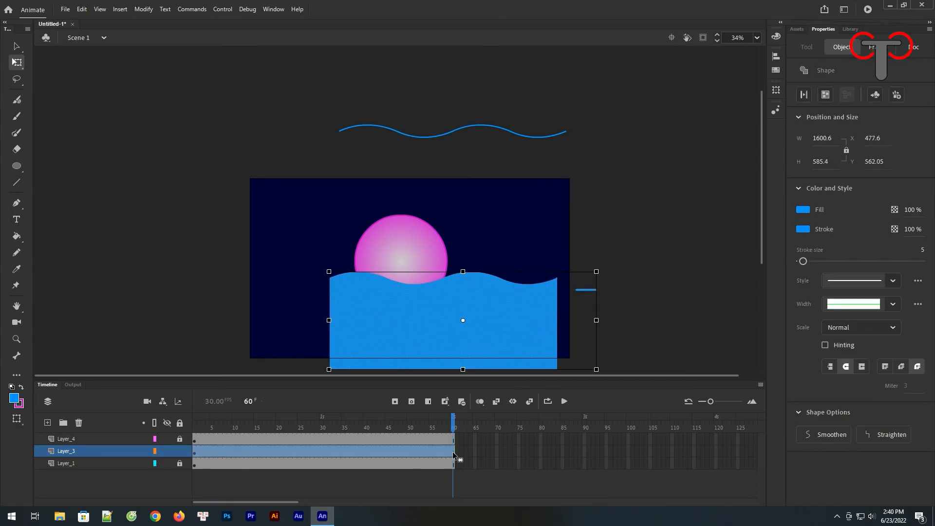
Insert a keyframe at frame 60 of Layer_3 and shift the filled wave horizontally left to about X -195.
{"action": "left_click", "coordinate": [454, 452]}
{"action": "left_click", "coordinate": [395, 402]}
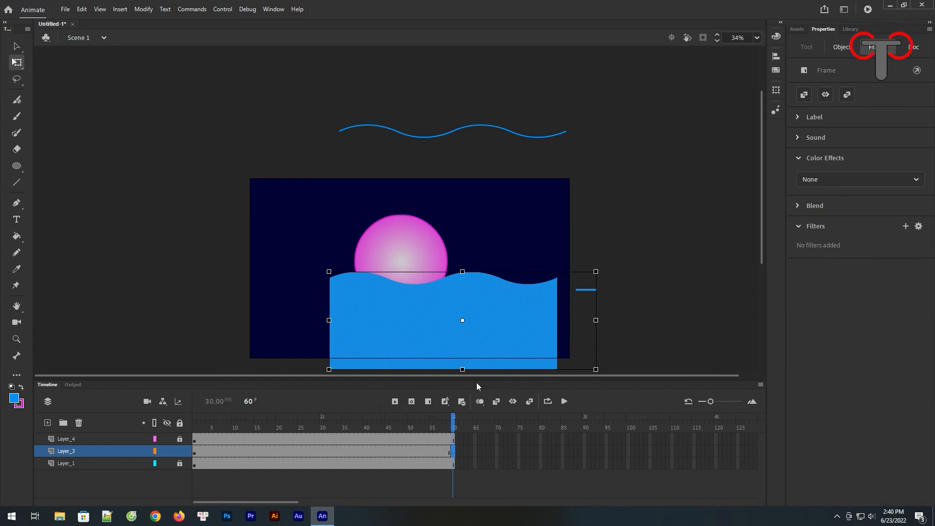
{"action": "left_click_drag", "start_coordinate": [536, 327], "coordinate": [425, 323]}
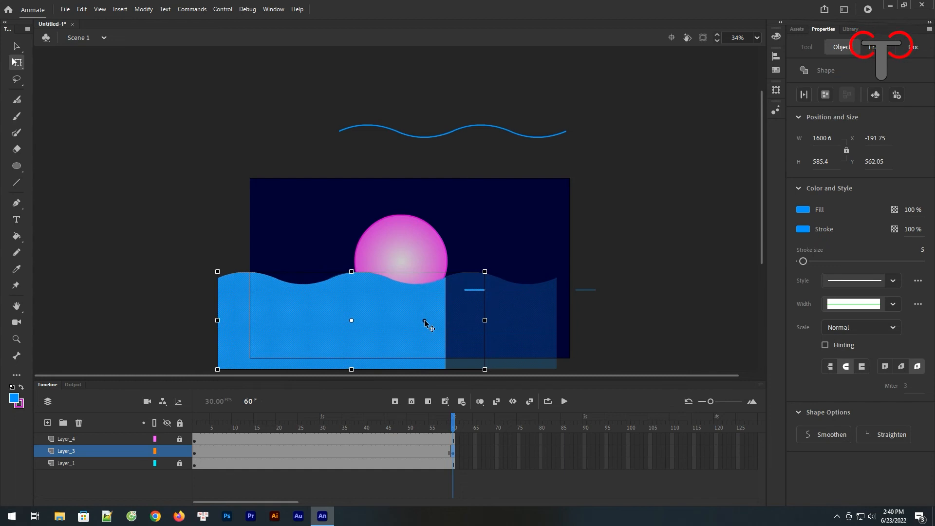
{"action": "left_click_drag", "start_coordinate": [425, 323], "coordinate": [424, 322]}
Create a shape tween on Layer_3 between frames 1 and 60 and scrub to frame 60 to preview it.
{"action": "right_click", "coordinate": [337, 451]}
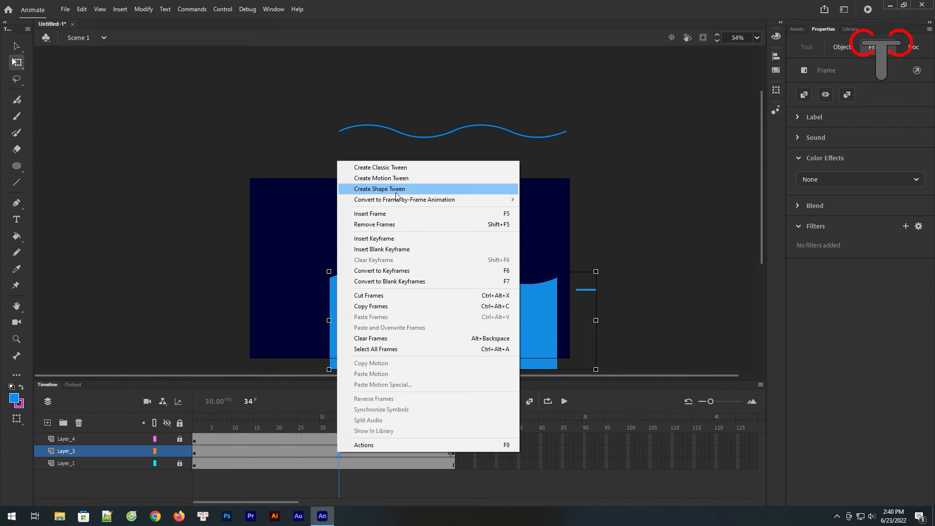
{"action": "left_click", "coordinate": [438, 188]}
{"action": "left_click_drag", "start_coordinate": [338, 429], "coordinate": [468, 424]}
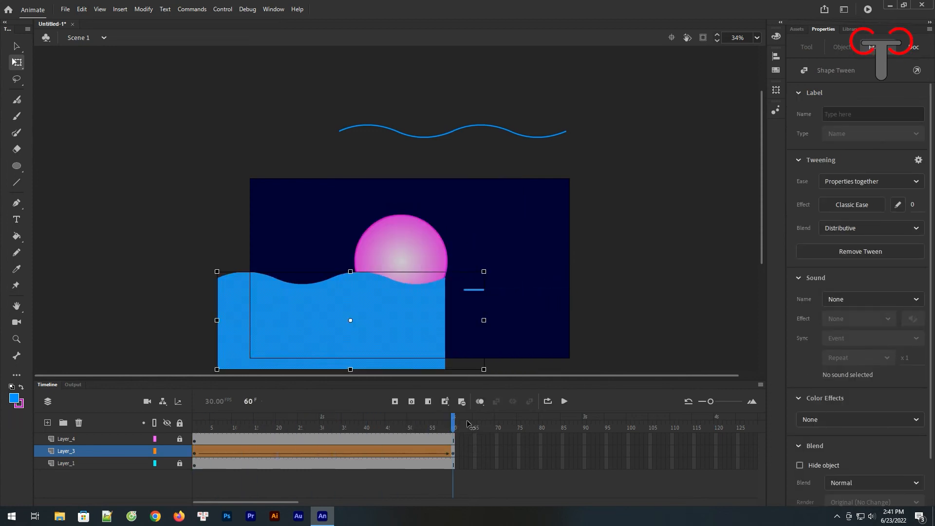
With Layer_3 locked and Layer_4 unlocked, align the frame 1 wave line with the filled wave's crest at about X -201, Y 560.
{"action": "key", "text": "z"}
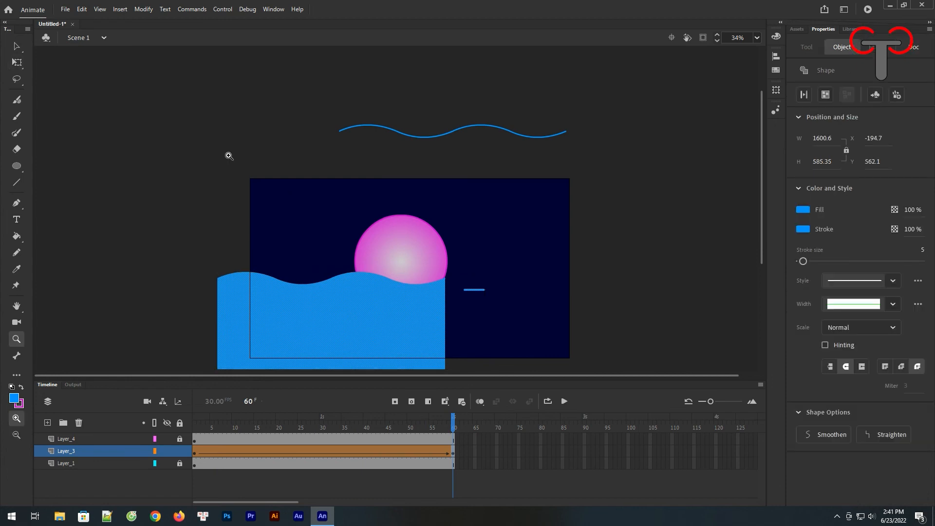
{"action": "left_click_drag", "start_coordinate": [215, 143], "coordinate": [555, 361]}
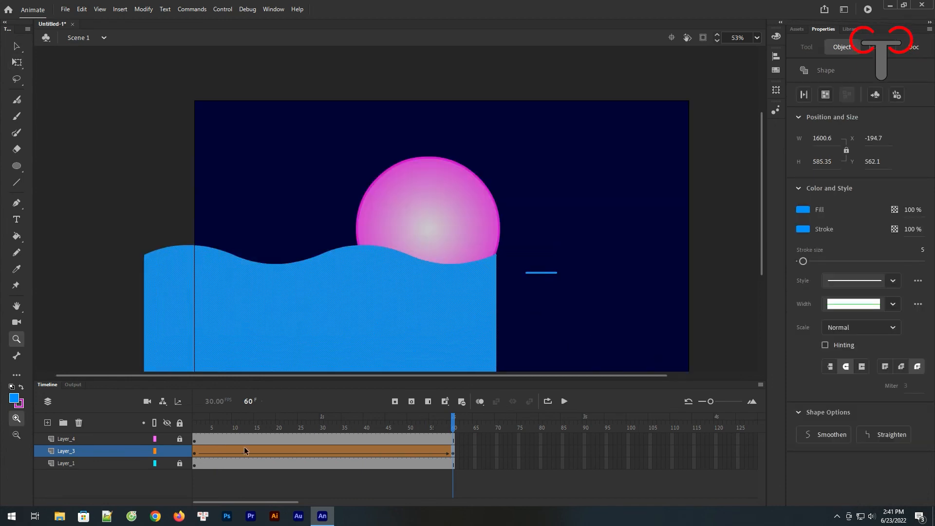
{"action": "left_click", "coordinate": [180, 452]}
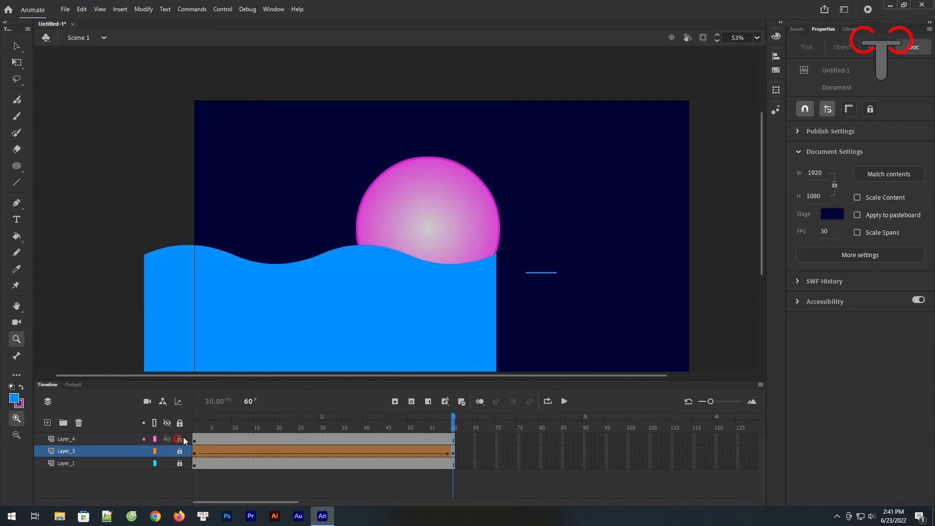
{"action": "left_click", "coordinate": [194, 439]}
{"action": "left_click_drag", "start_coordinate": [593, 99], "coordinate": [560, 160]}
{"action": "left_click", "coordinate": [16, 46]}
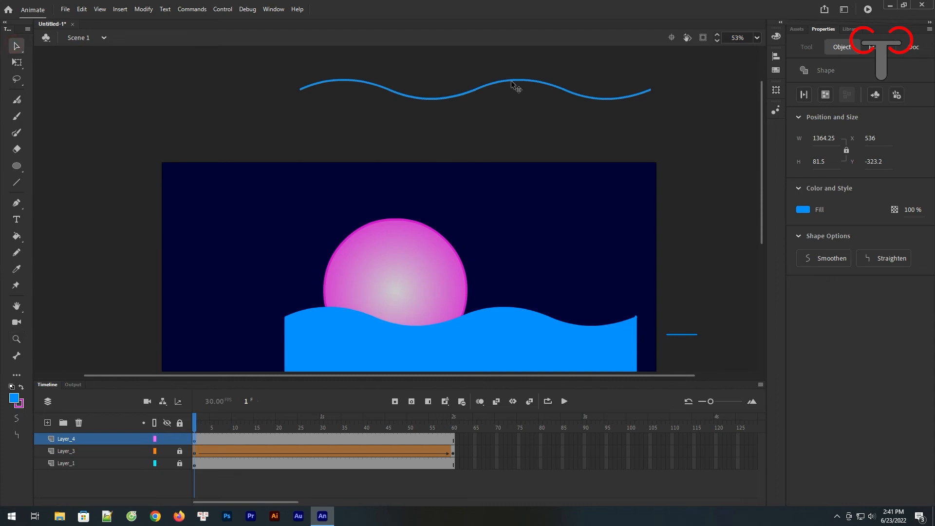
{"action": "left_click_drag", "start_coordinate": [507, 88], "coordinate": [317, 307]}
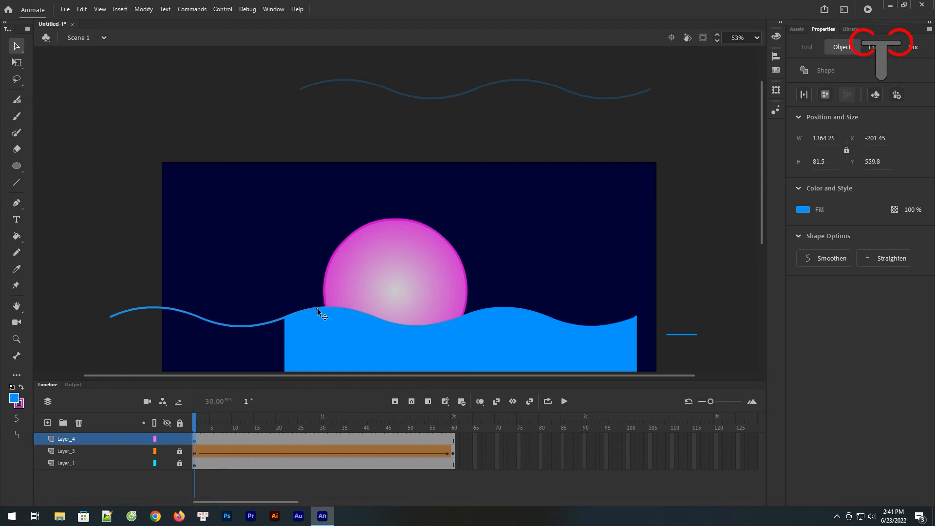
{"action": "left_click_drag", "start_coordinate": [317, 307], "coordinate": [318, 306]}
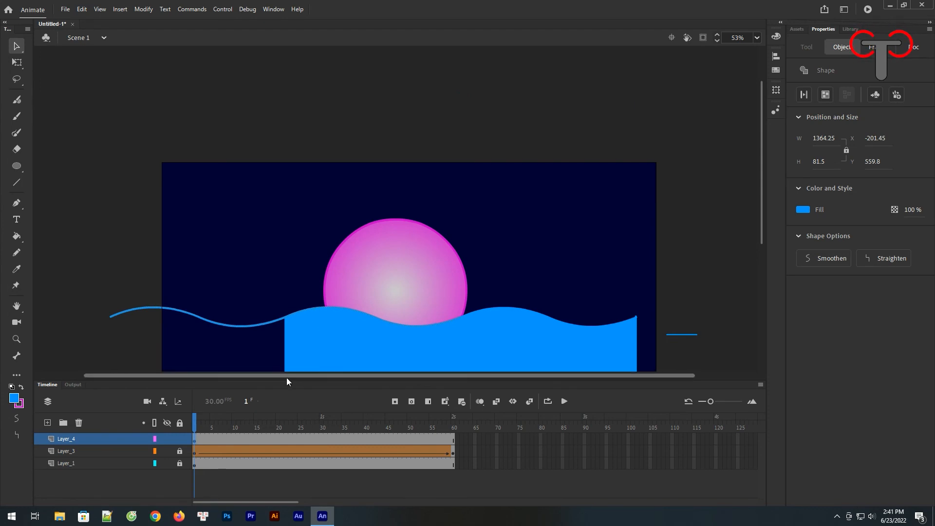
Insert a keyframe at frame 60 of Layer_4 and shift the wave line right to about X 475, Y 560.
{"action": "left_click", "coordinate": [453, 440]}
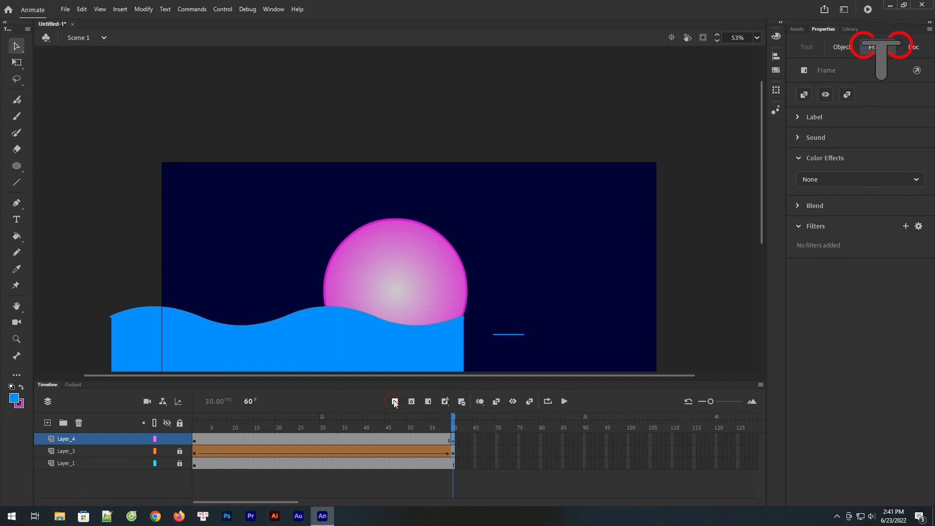
{"action": "left_click", "coordinate": [245, 327]}
{"action": "left_click_drag", "start_coordinate": [277, 329], "coordinate": [419, 329]}
Create a shape tween on Layer_4 between its two keyframes and scrub to frame 60 to preview the wave line's motion.
{"action": "right_click", "coordinate": [317, 441]}
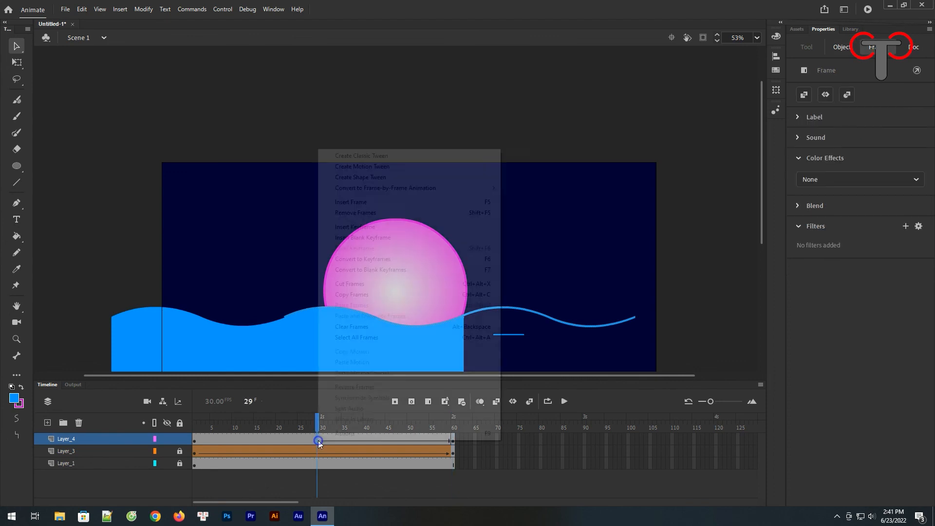
{"action": "left_click", "coordinate": [366, 178]}
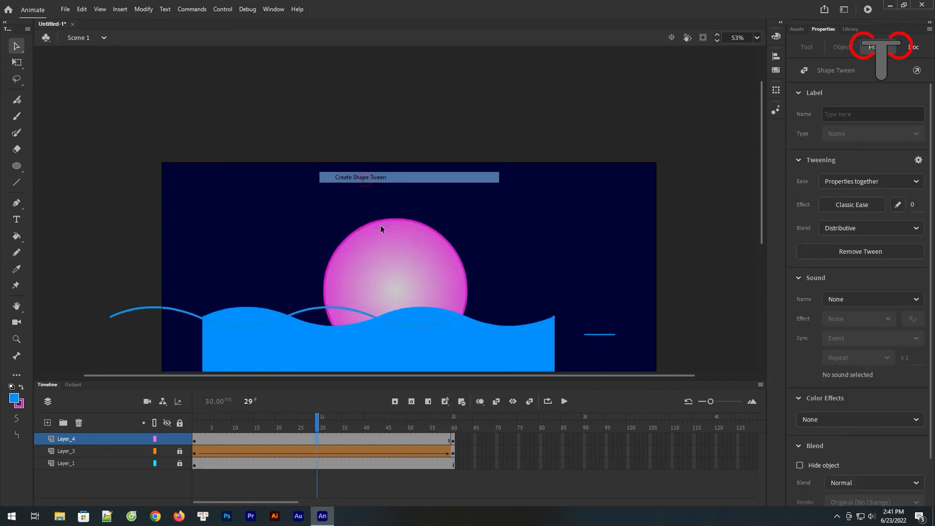
{"action": "left_click_drag", "start_coordinate": [314, 428], "coordinate": [457, 444]}
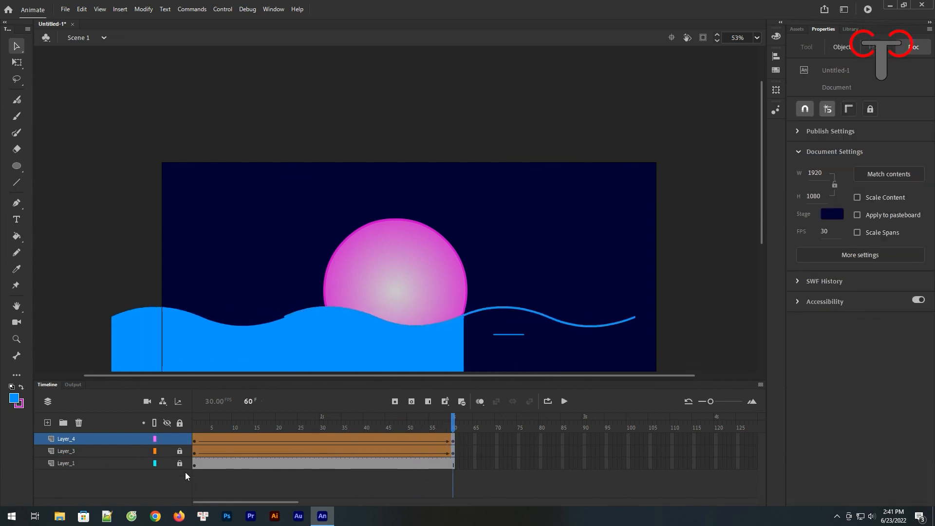
Unlock Layer_1 and copy the circle's gradient fill at frame 1.
{"action": "left_click", "coordinate": [403, 320]}
{"action": "scroll", "coordinate": [398, 234], "scroll_direction": "down", "scroll_amount": 3}
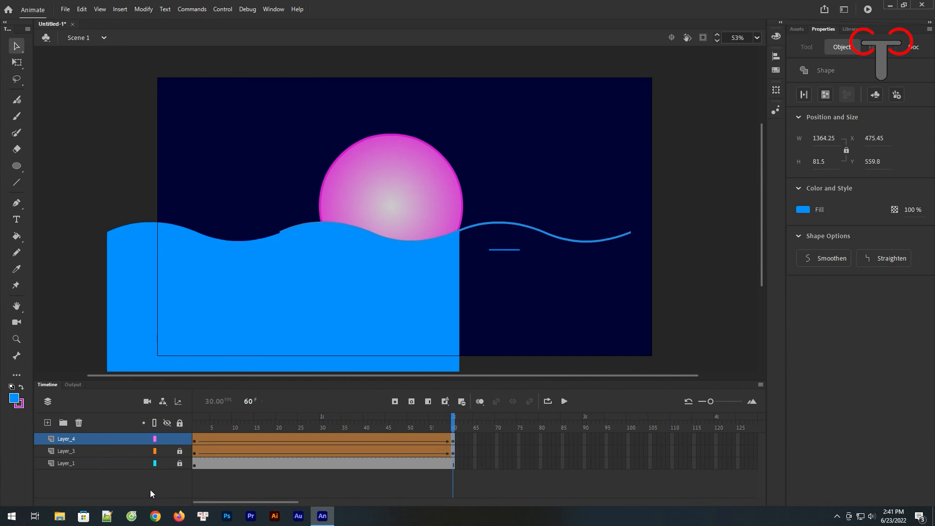
{"action": "left_click", "coordinate": [178, 465]}
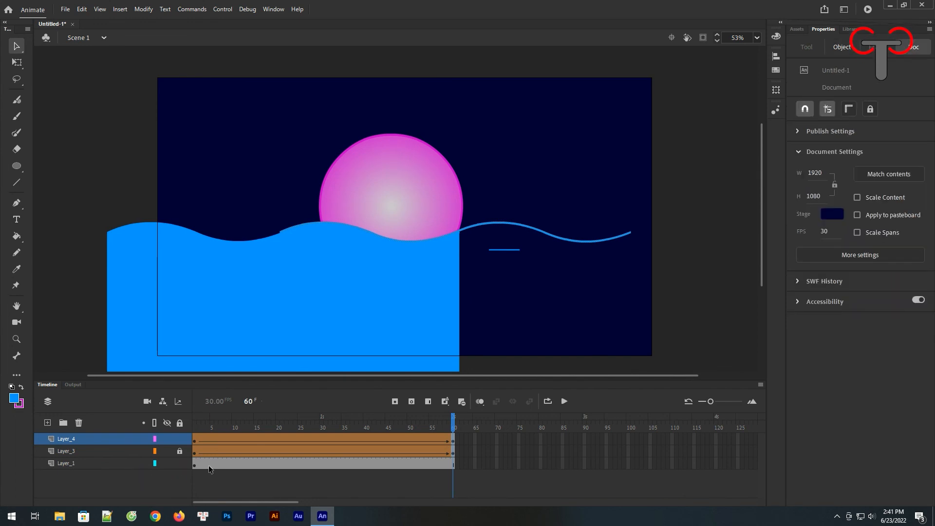
{"action": "left_click", "coordinate": [195, 466]}
{"action": "left_click", "coordinate": [667, 195]}
{"action": "left_click", "coordinate": [409, 187]}
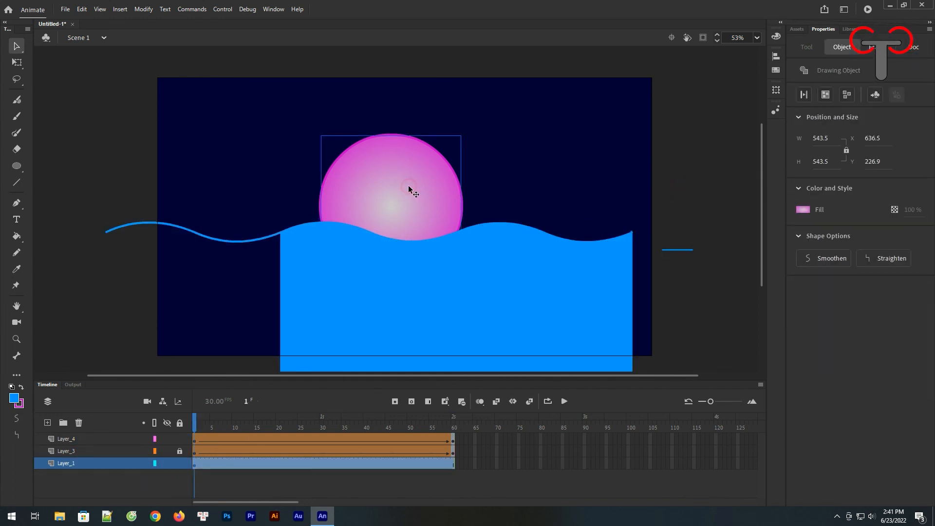
{"action": "right_click", "coordinate": [409, 187]}
{"action": "left_click", "coordinate": [443, 239]}
Add a new layer on top and paste the copied circle fill in place at frame 1.
{"action": "left_click", "coordinate": [47, 422]}
{"action": "left_click", "coordinate": [195, 439]}
{"action": "right_click", "coordinate": [539, 156]}
{"action": "left_click", "coordinate": [586, 197]}
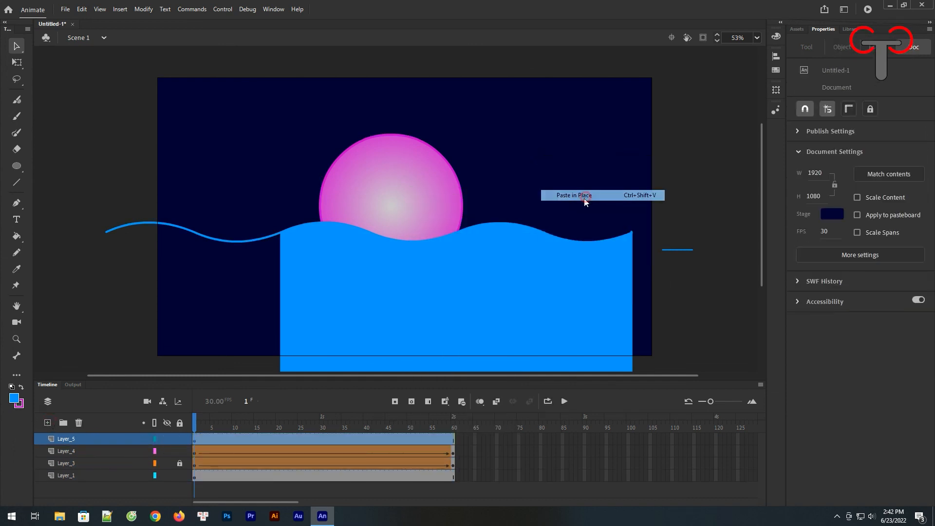
Turn Layer_5 into a mask over Layer_4 and bring Layer_3 under the same mask.
{"action": "right_click", "coordinate": [81, 444]}
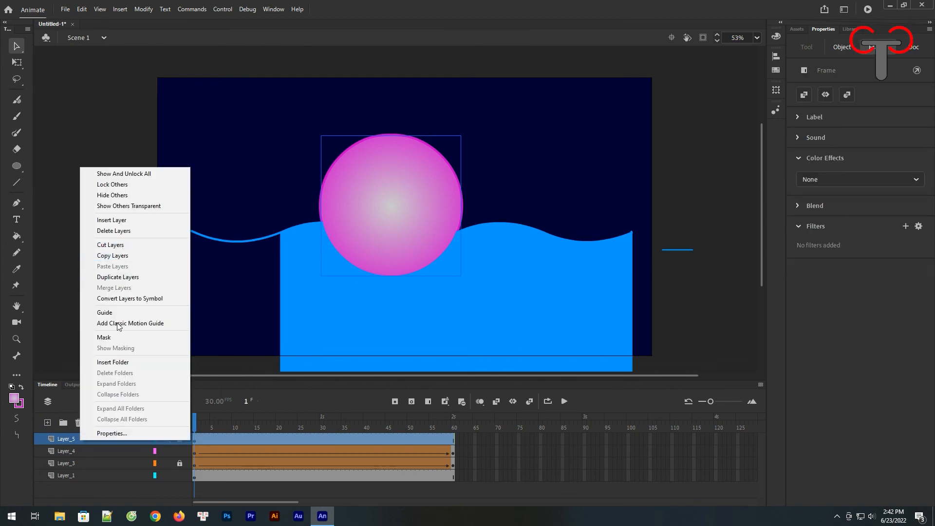
{"action": "left_click", "coordinate": [112, 338]}
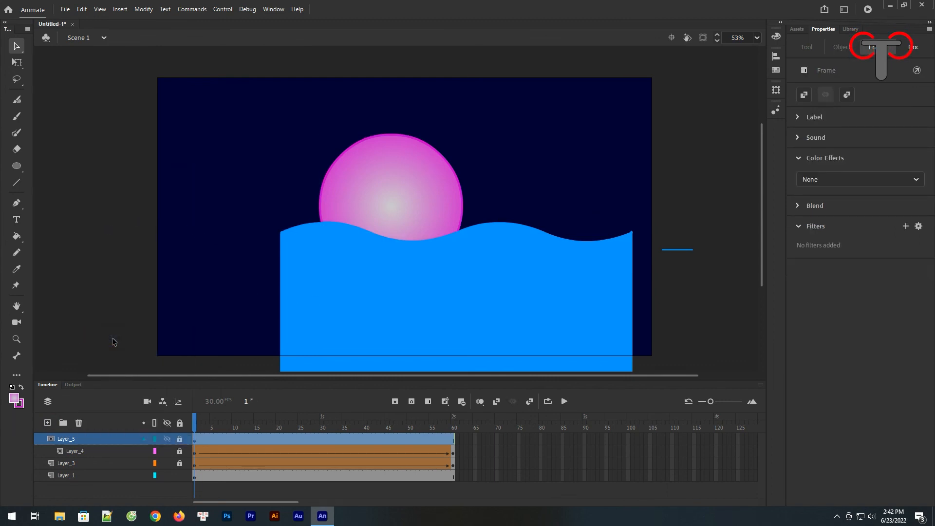
{"action": "left_click", "coordinate": [66, 465]}
{"action": "left_click_drag", "start_coordinate": [60, 465], "coordinate": [89, 460]}
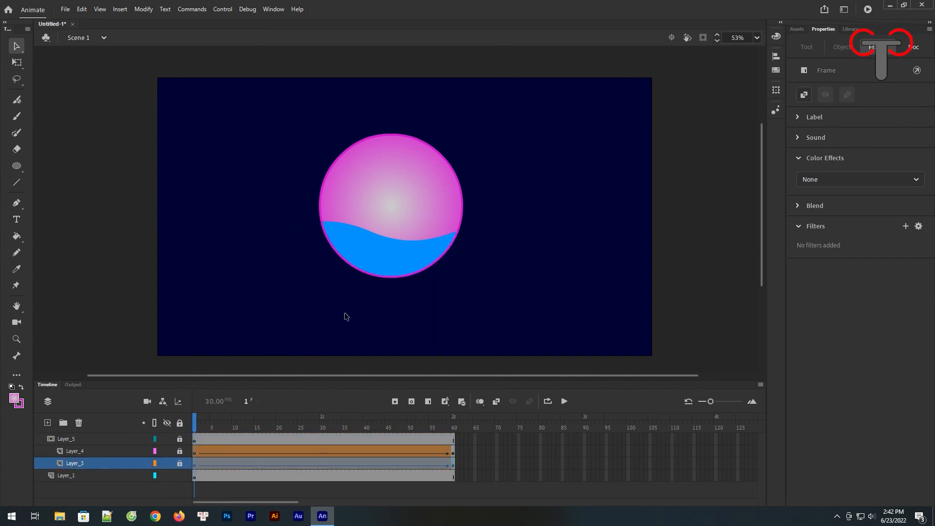
Scrub the timeline to frame 60, test the movie to preview the masked wave animation, and close the preview.
{"action": "left_click_drag", "start_coordinate": [193, 428], "coordinate": [456, 452]}
{"action": "left_click", "coordinate": [431, 145]}
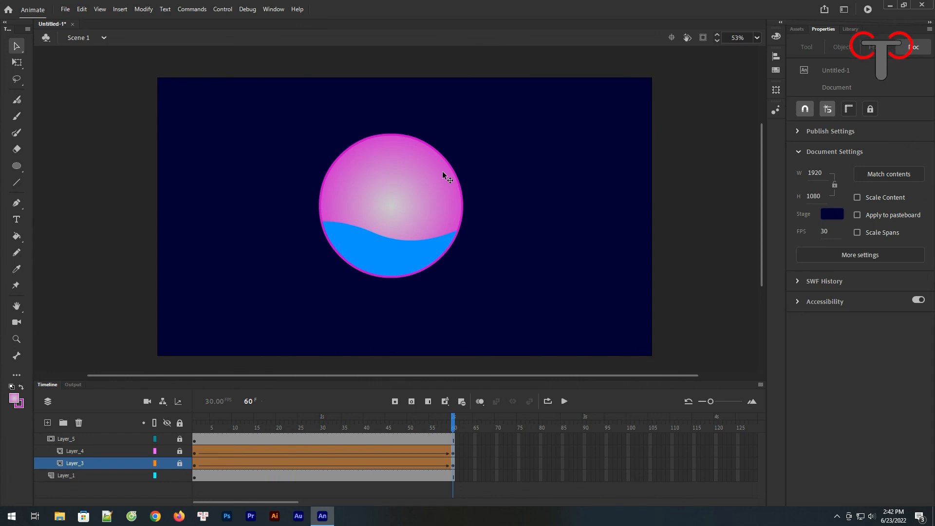
{"action": "key", "text": "ctrl+Return"}
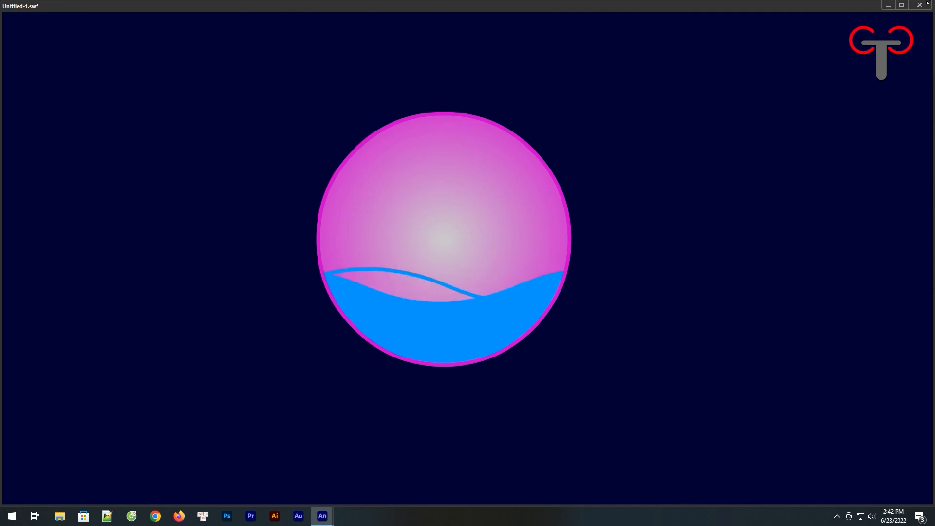
{"action": "left_click", "coordinate": [920, 6]}
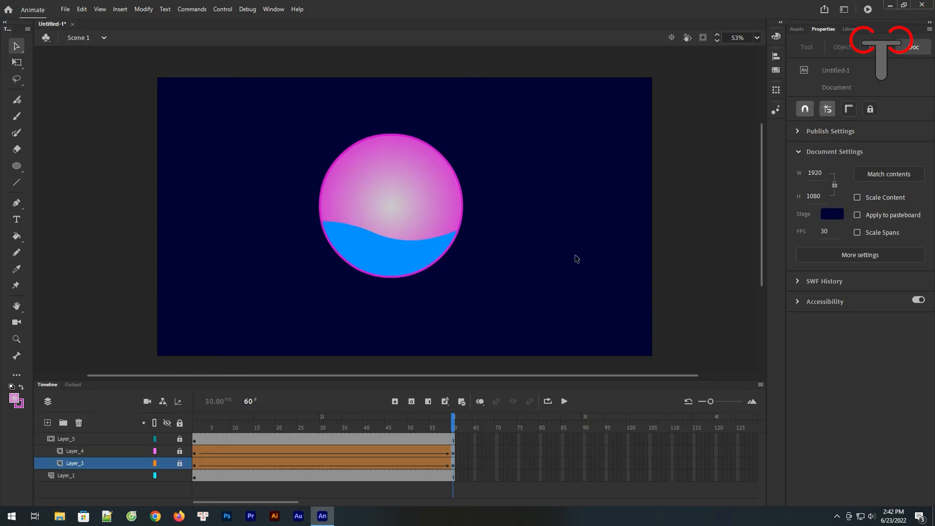